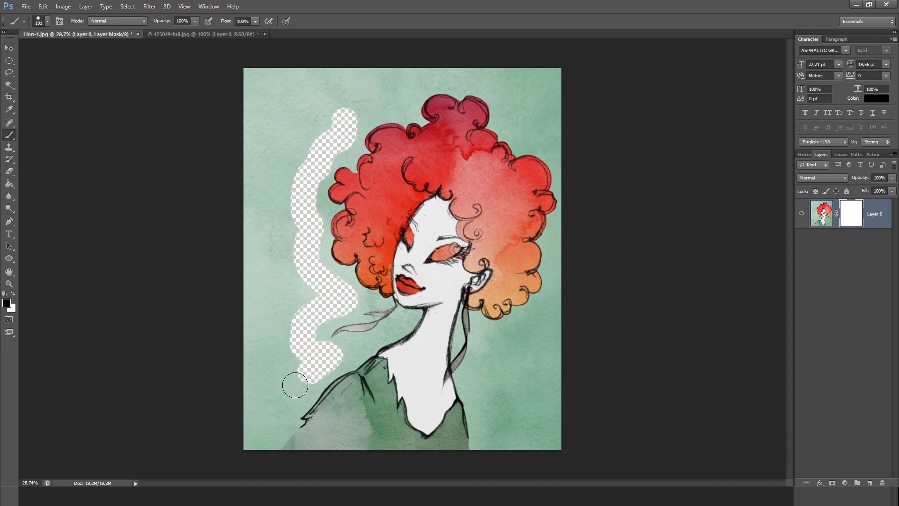
Paint black on the layer mask to hide the background right of the neck, above the hair and beside the left shoulder
{"action": "mouse_move", "coordinate": [562, 237]}
{"action": "left_mouse_down"}
{"action": "mouse_move", "coordinate": [512, 342]}
{"action": "mouse_move", "coordinate": [562, 311]}
{"action": "mouse_move", "coordinate": [474, 357]}
{"action": "left_mouse_up"}
{"action": "mouse_move", "coordinate": [515, 126]}
{"action": "left_mouse_down"}
{"action": "mouse_move", "coordinate": [506, 63]}
{"action": "mouse_move", "coordinate": [443, 61]}
{"action": "mouse_move", "coordinate": [388, 103]}
{"action": "mouse_move", "coordinate": [457, 74]}
{"action": "mouse_move", "coordinate": [334, 112]}
{"action": "left_mouse_up"}
{"action": "left_click", "coordinate": [804, 155]}
{"action": "left_click", "coordinate": [820, 155]}
{"action": "mouse_move", "coordinate": [323, 296]}
{"action": "left_mouse_down"}
{"action": "mouse_move", "coordinate": [285, 269]}
{"action": "mouse_move", "coordinate": [294, 286]}
{"action": "mouse_move", "coordinate": [280, 233]}
{"action": "mouse_move", "coordinate": [285, 328]}
{"action": "mouse_move", "coordinate": [296, 303]}
{"action": "mouse_move", "coordinate": [319, 299]}
{"action": "mouse_move", "coordinate": [324, 312]}
{"action": "mouse_move", "coordinate": [356, 300]}
{"action": "mouse_move", "coordinate": [342, 274]}
{"action": "mouse_move", "coordinate": [343, 188]}
{"action": "mouse_move", "coordinate": [333, 306]}
{"action": "mouse_move", "coordinate": [322, 191]}
{"action": "mouse_move", "coordinate": [305, 275]}
{"action": "mouse_move", "coordinate": [304, 181]}
{"action": "mouse_move", "coordinate": [298, 350]}
{"action": "mouse_move", "coordinate": [278, 404]}
{"action": "mouse_move", "coordinate": [318, 311]}
{"action": "mouse_move", "coordinate": [294, 410]}
{"action": "mouse_move", "coordinate": [340, 351]}
{"action": "mouse_move", "coordinate": [295, 416]}
{"action": "left_mouse_up"}
Brush the mask along the hair, ribbon and left shoulder, swapping black and white to hide or restore the background
{"action": "key", "text": "x"}
{"action": "key", "text": "x"}
{"action": "mouse_move", "coordinate": [314, 239]}
{"action": "left_mouse_down"}
{"action": "mouse_move", "coordinate": [307, 206]}
{"action": "mouse_move", "coordinate": [328, 348]}
{"action": "mouse_move", "coordinate": [305, 338]}
{"action": "mouse_move", "coordinate": [410, 333]}
{"action": "mouse_move", "coordinate": [354, 357]}
{"action": "left_mouse_up"}
{"action": "key", "text": "x"}
{"action": "key", "text": "x"}
{"action": "mouse_move", "coordinate": [304, 377]}
{"action": "left_mouse_down"}
{"action": "mouse_move", "coordinate": [260, 455]}
{"action": "mouse_move", "coordinate": [328, 358]}
{"action": "left_mouse_up"}
{"action": "key", "text": "x"}
{"action": "left_click_drag", "start_coordinate": [335, 357], "coordinate": [286, 445]}
{"action": "key", "text": "x"}
Refine the mask beside the neck and along the upper left background by brushing with swapped black and white
{"action": "mouse_move", "coordinate": [458, 394]}
{"action": "left_mouse_down"}
{"action": "mouse_move", "coordinate": [465, 417]}
{"action": "mouse_move", "coordinate": [470, 353]}
{"action": "mouse_move", "coordinate": [517, 330]}
{"action": "left_mouse_up"}
{"action": "key", "text": "x"}
{"action": "key", "text": "x"}
{"action": "key", "text": "x"}
{"action": "left_click_drag", "start_coordinate": [522, 298], "coordinate": [471, 376]}
{"action": "left_click_drag", "start_coordinate": [320, 92], "coordinate": [283, 222]}
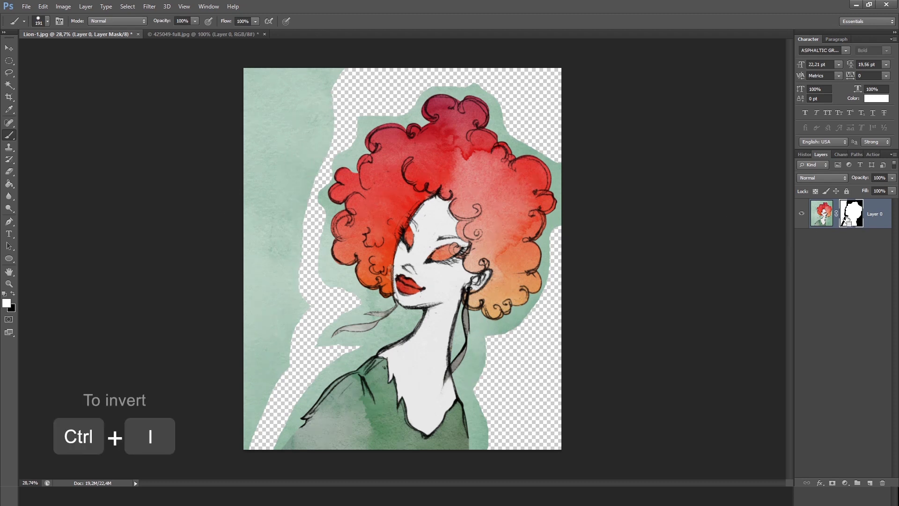
Invert the painted layer mask back and forth to swap the hidden and visible areas
{"action": "key", "text": "ctrl+i"}
{"action": "key", "text": "ctrl+i"}
{"action": "key", "text": "ctrl+i"}
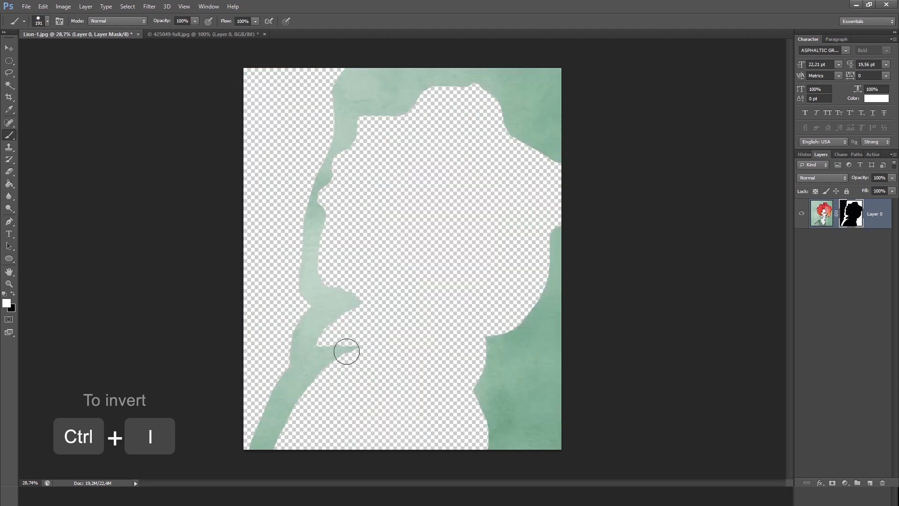
{"action": "key", "text": "ctrl+i"}
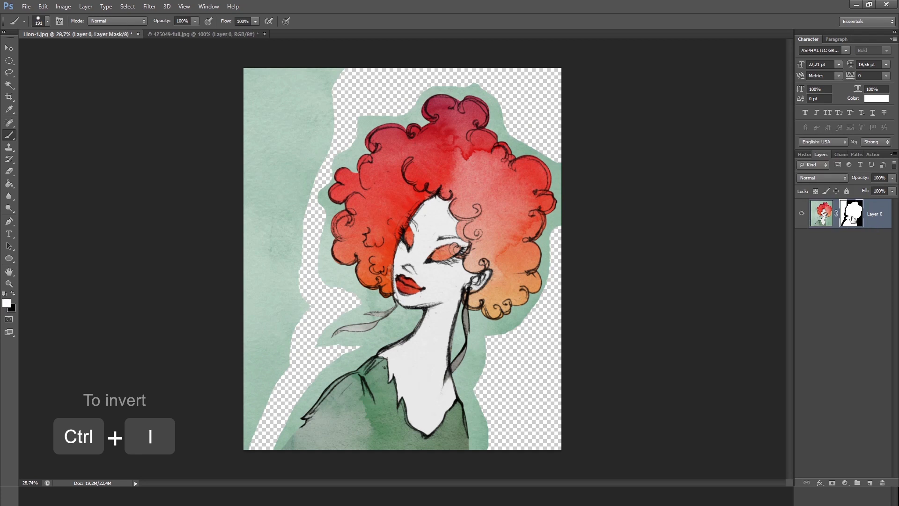
Fill the layer mask with black, invert it to white through the mask properties, and close the properties
{"action": "key", "text": "ctrl+BackSpace"}
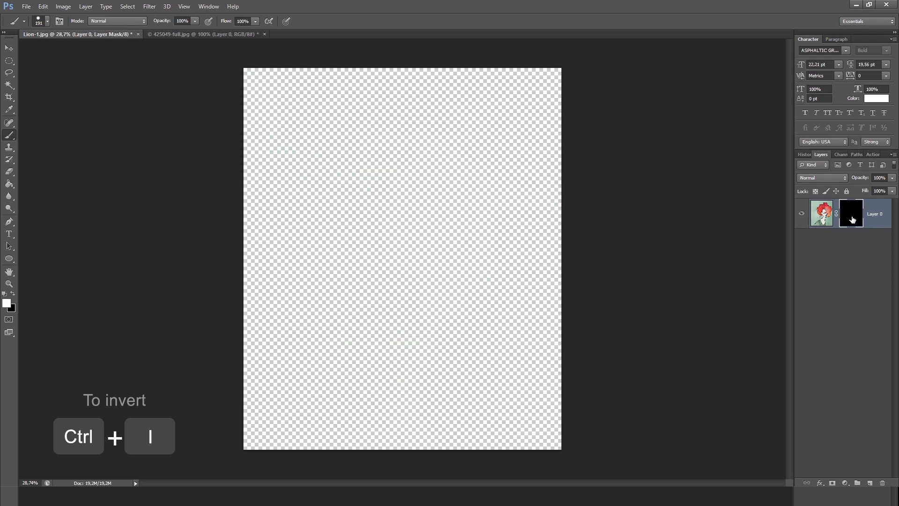
{"action": "double_click", "coordinate": [852, 219]}
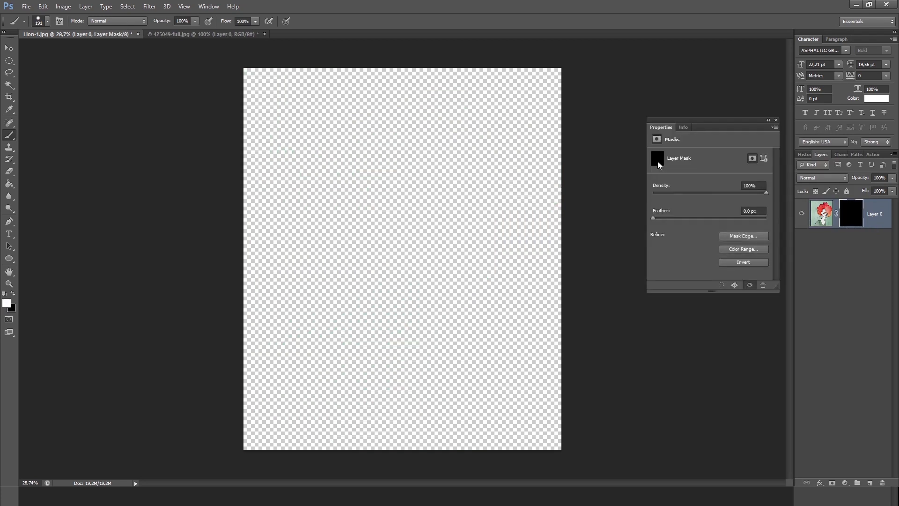
{"action": "left_click", "coordinate": [735, 264]}
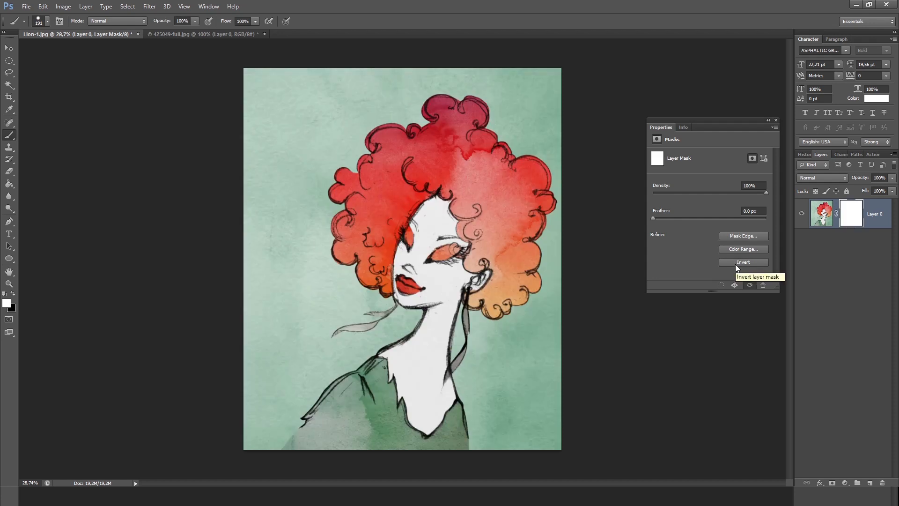
{"action": "left_click", "coordinate": [735, 264]}
{"action": "left_click", "coordinate": [735, 264]}
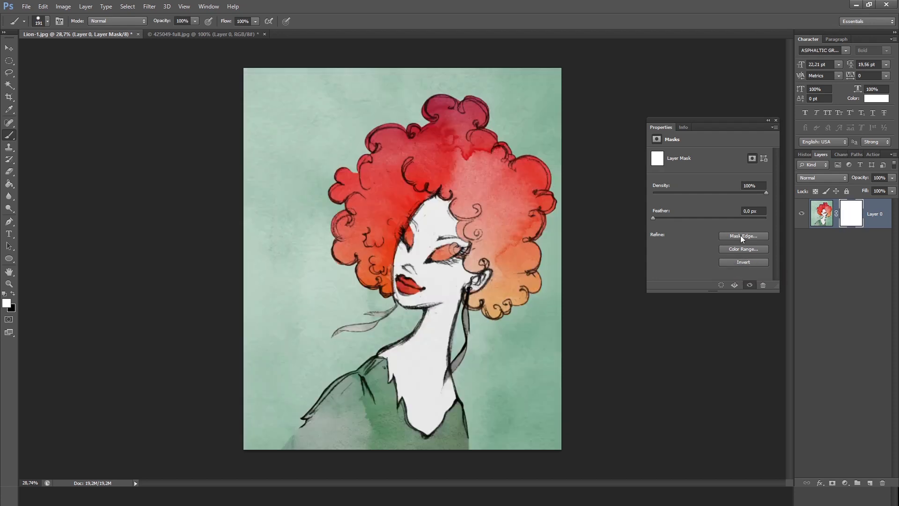
{"action": "left_click", "coordinate": [776, 120]}
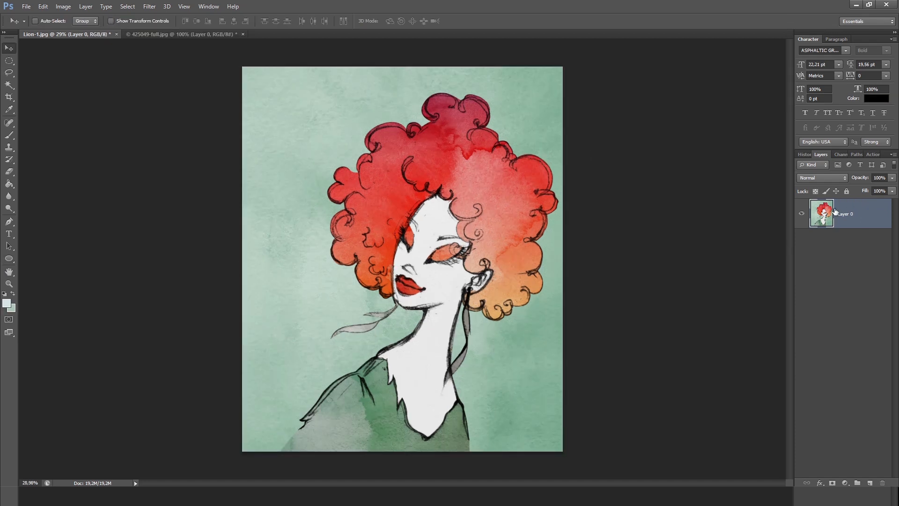
Erase the background directly on Layer 0 along the left side of the hair and neck with the Eraser
{"action": "left_click", "coordinate": [9, 170]}
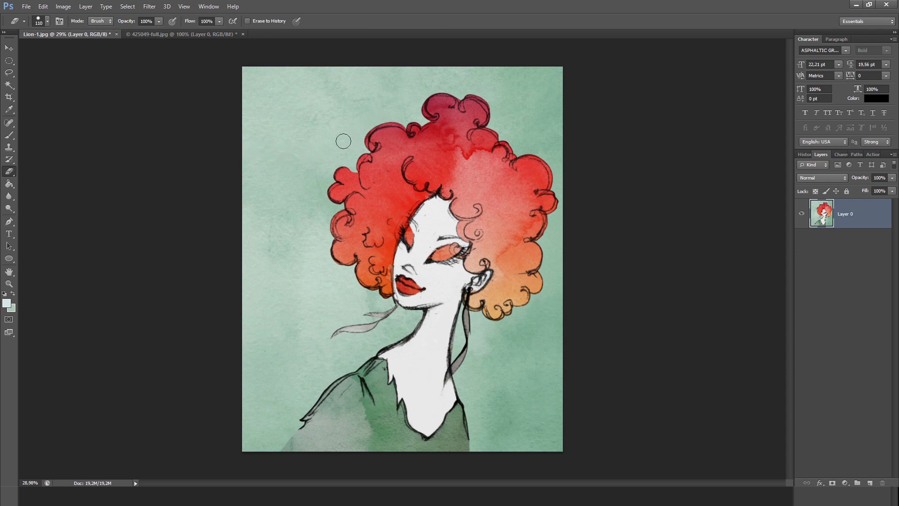
{"action": "scroll", "coordinate": [356, 117], "scroll_direction": "up", "scroll_amount": 2}
{"action": "mouse_move", "coordinate": [368, 90]}
{"action": "left_mouse_down"}
{"action": "mouse_move", "coordinate": [342, 132]}
{"action": "mouse_move", "coordinate": [293, 171]}
{"action": "mouse_move", "coordinate": [288, 191]}
{"action": "mouse_move", "coordinate": [300, 218]}
{"action": "mouse_move", "coordinate": [299, 275]}
{"action": "mouse_move", "coordinate": [351, 334]}
{"action": "mouse_move", "coordinate": [347, 350]}
{"action": "mouse_move", "coordinate": [304, 375]}
{"action": "mouse_move", "coordinate": [306, 395]}
{"action": "mouse_move", "coordinate": [327, 405]}
{"action": "mouse_move", "coordinate": [307, 431]}
{"action": "mouse_move", "coordinate": [300, 394]}
{"action": "mouse_move", "coordinate": [332, 347]}
{"action": "mouse_move", "coordinate": [319, 323]}
{"action": "mouse_move", "coordinate": [306, 378]}
{"action": "mouse_move", "coordinate": [310, 419]}
{"action": "mouse_move", "coordinate": [292, 386]}
{"action": "mouse_move", "coordinate": [275, 205]}
{"action": "mouse_move", "coordinate": [309, 319]}
{"action": "left_mouse_up"}
{"action": "scroll", "coordinate": [498, 209], "scroll_direction": "down", "scroll_amount": 1}
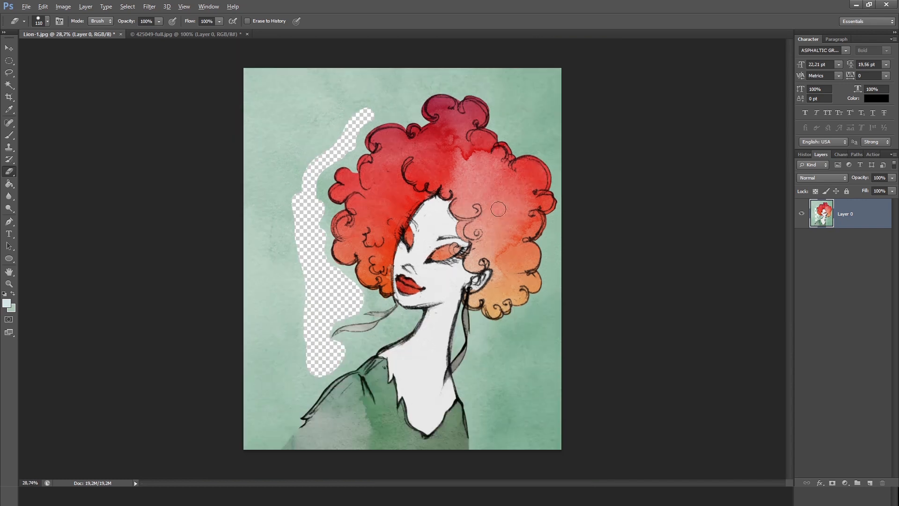
Revert the image to the Deselect history state and return to the layer list
{"action": "left_click", "coordinate": [804, 156]}
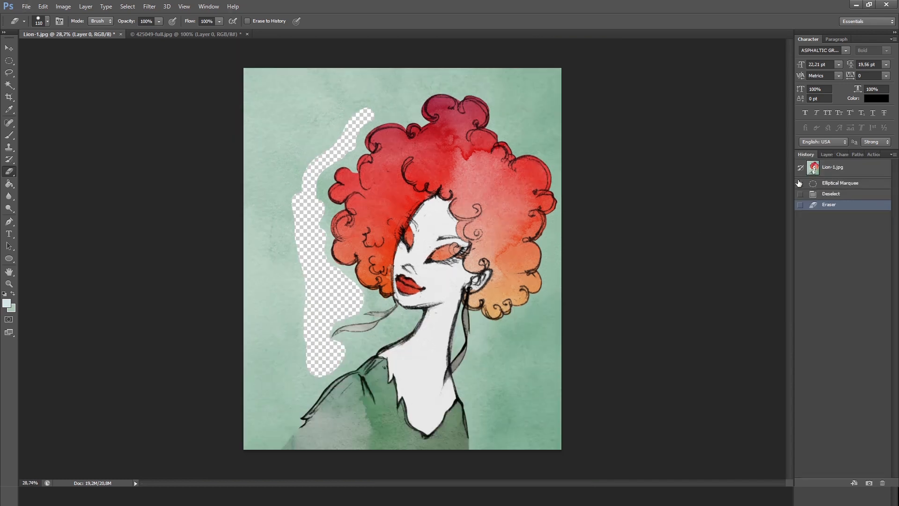
{"action": "left_click", "coordinate": [823, 193]}
{"action": "left_click", "coordinate": [825, 155]}
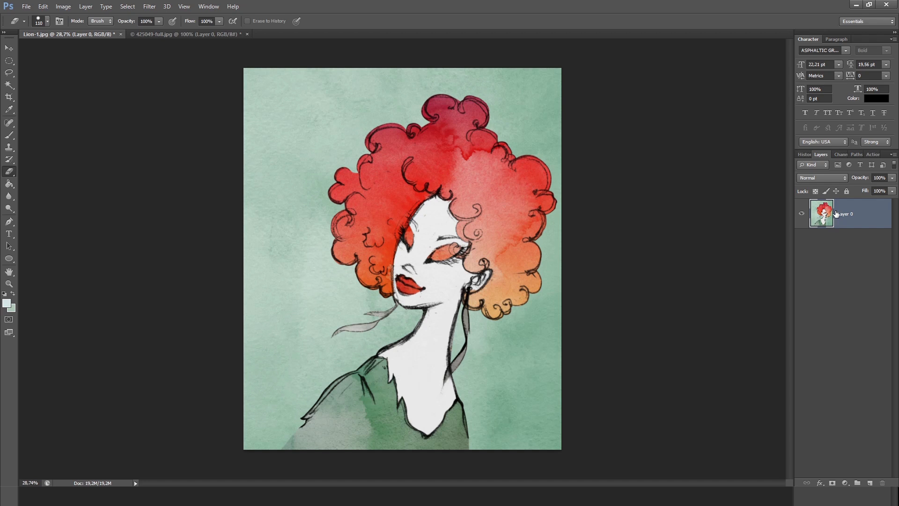
With the history displayed, erase several separate strokes of background left of the hair and below it on the right
{"action": "left_click", "coordinate": [804, 155]}
{"action": "mouse_move", "coordinate": [337, 122]}
{"action": "left_mouse_down"}
{"action": "mouse_move", "coordinate": [344, 142]}
{"action": "mouse_move", "coordinate": [314, 177]}
{"action": "mouse_move", "coordinate": [308, 227]}
{"action": "mouse_move", "coordinate": [316, 275]}
{"action": "mouse_move", "coordinate": [351, 296]}
{"action": "mouse_move", "coordinate": [352, 312]}
{"action": "mouse_move", "coordinate": [317, 324]}
{"action": "mouse_move", "coordinate": [320, 355]}
{"action": "left_mouse_up"}
{"action": "mouse_move", "coordinate": [533, 313]}
{"action": "left_mouse_down"}
{"action": "mouse_move", "coordinate": [521, 333]}
{"action": "mouse_move", "coordinate": [494, 337]}
{"action": "left_mouse_up"}
{"action": "left_click_drag", "start_coordinate": [489, 381], "coordinate": [533, 369]}
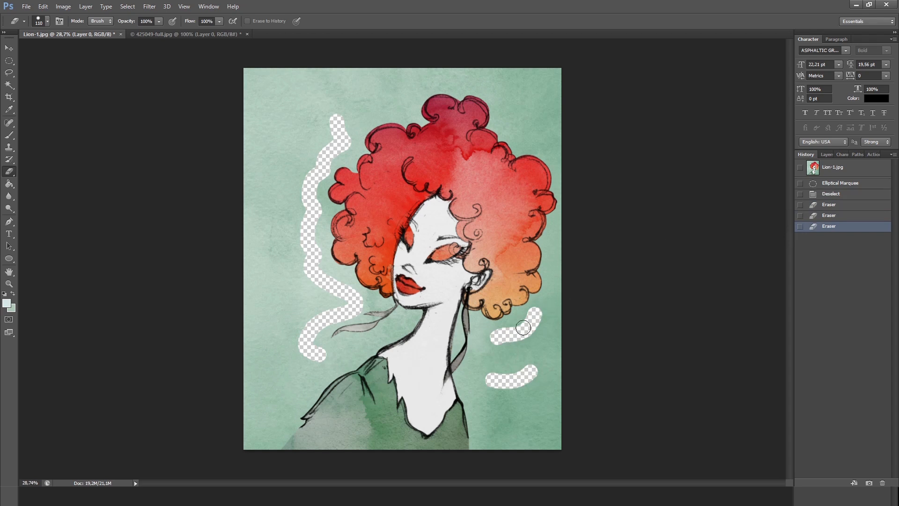
{"action": "mouse_move", "coordinate": [499, 337]}
{"action": "left_mouse_down"}
{"action": "mouse_move", "coordinate": [486, 364]}
{"action": "mouse_move", "coordinate": [485, 344]}
{"action": "left_mouse_up"}
{"action": "left_click_drag", "start_coordinate": [547, 297], "coordinate": [547, 323]}
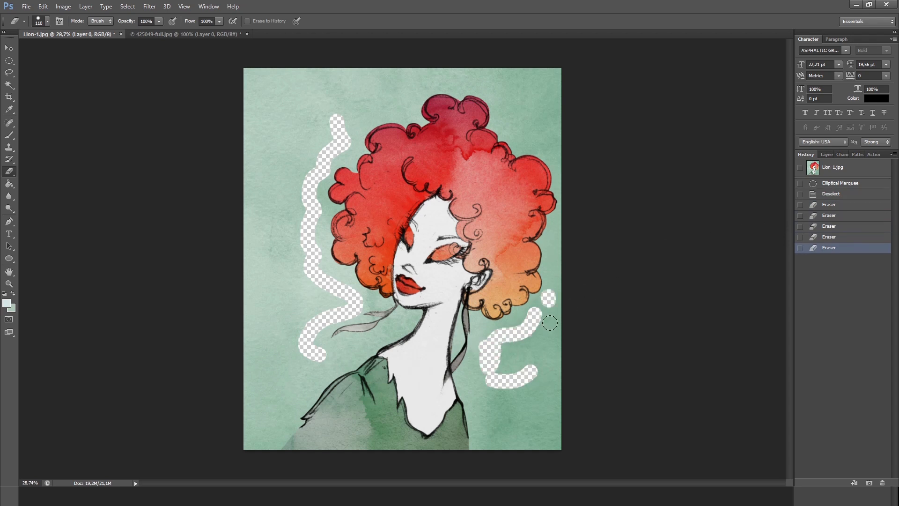
Step back to the third Eraser history state and erase a larger background patch right of the neck
{"action": "left_click", "coordinate": [828, 250]}
{"action": "left_click", "coordinate": [827, 239]}
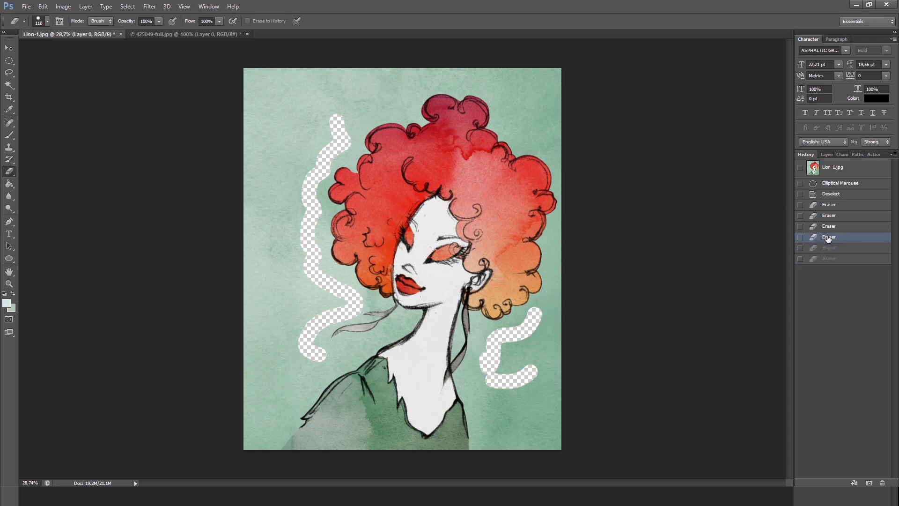
{"action": "left_click", "coordinate": [827, 226]}
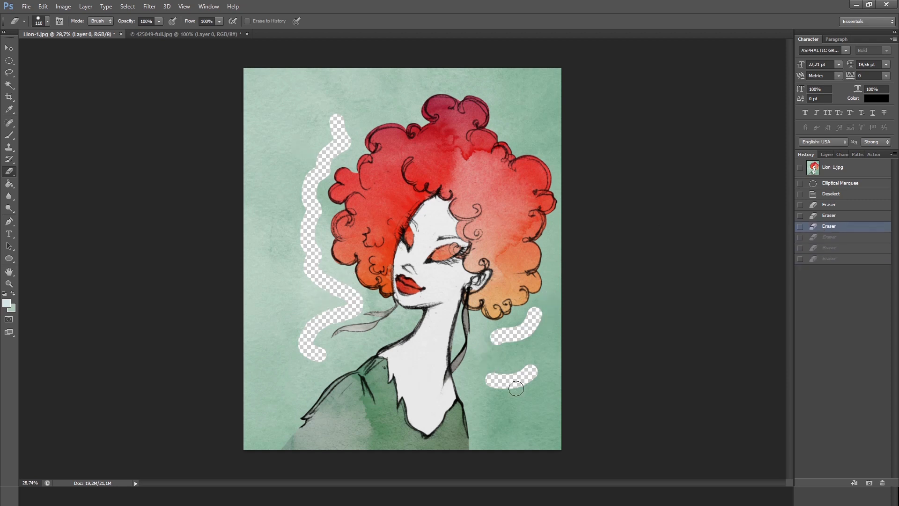
{"action": "mouse_move", "coordinate": [489, 342]}
{"action": "left_mouse_down"}
{"action": "mouse_move", "coordinate": [474, 390]}
{"action": "mouse_move", "coordinate": [492, 433]}
{"action": "mouse_move", "coordinate": [503, 365]}
{"action": "mouse_move", "coordinate": [491, 401]}
{"action": "mouse_move", "coordinate": [495, 365]}
{"action": "mouse_move", "coordinate": [529, 348]}
{"action": "mouse_move", "coordinate": [519, 377]}
{"action": "left_mouse_up"}
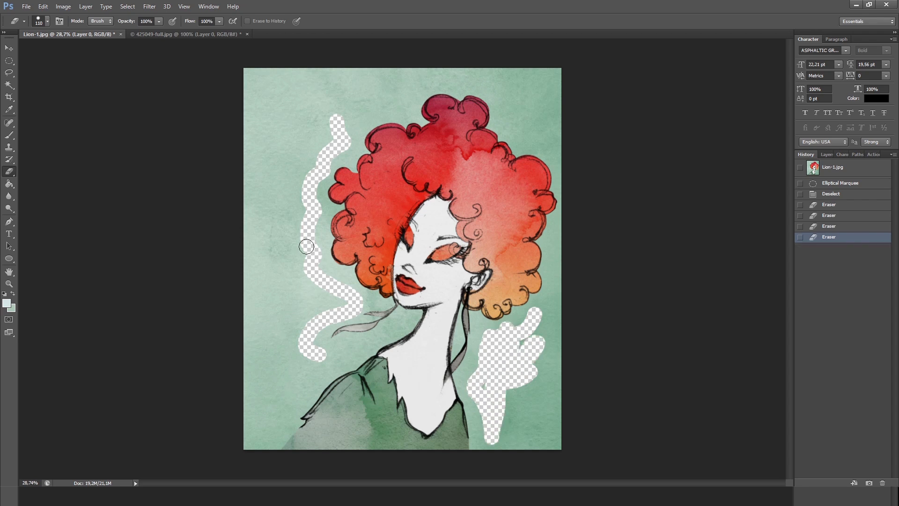
Step back through the Eraser history states to the Deselect state
{"action": "left_click", "coordinate": [826, 226]}
{"action": "left_click", "coordinate": [827, 216]}
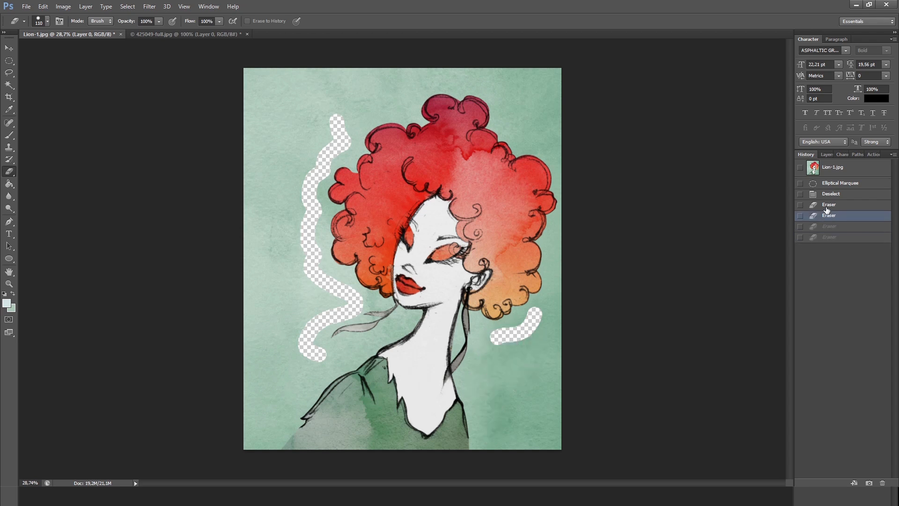
{"action": "left_click", "coordinate": [827, 205]}
{"action": "left_click", "coordinate": [827, 194]}
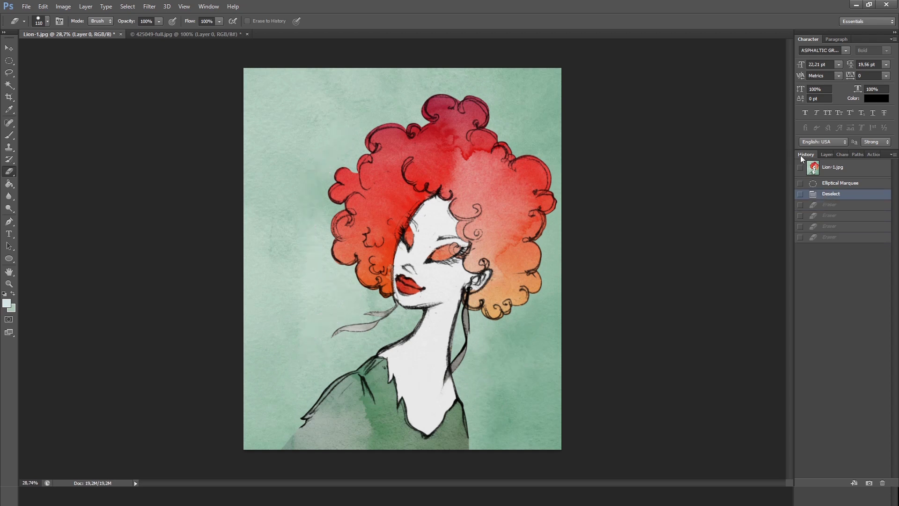
Remove the white layer mask from Layer 0, applying it to the layer
{"action": "left_click", "coordinate": [831, 155]}
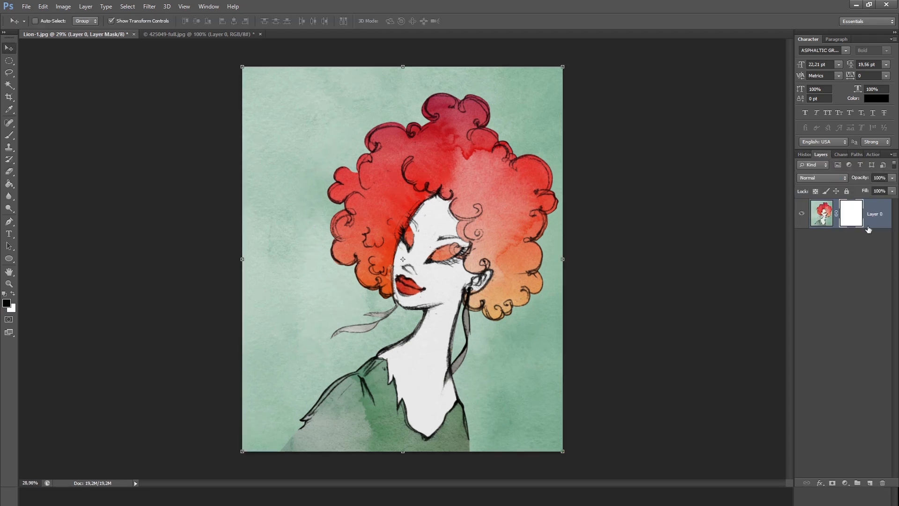
{"action": "left_click_drag", "start_coordinate": [859, 220], "coordinate": [881, 480]}
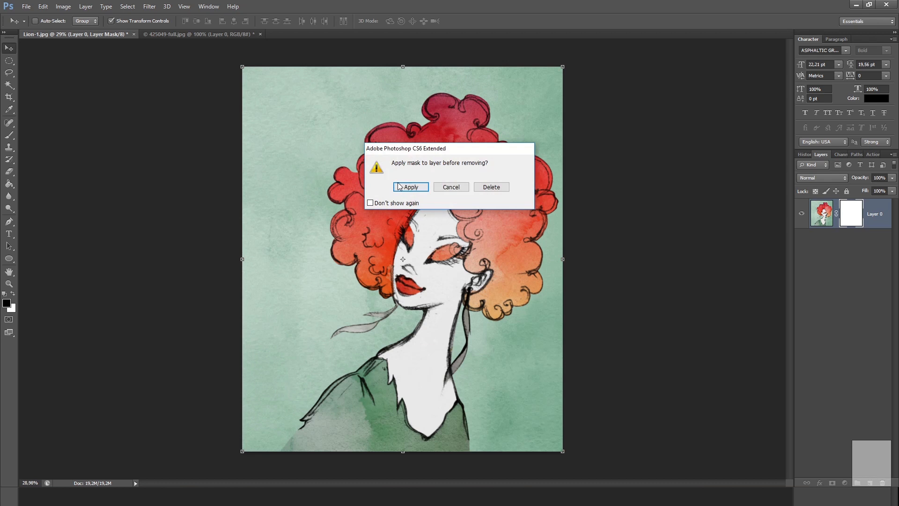
{"action": "left_click", "coordinate": [397, 186]}
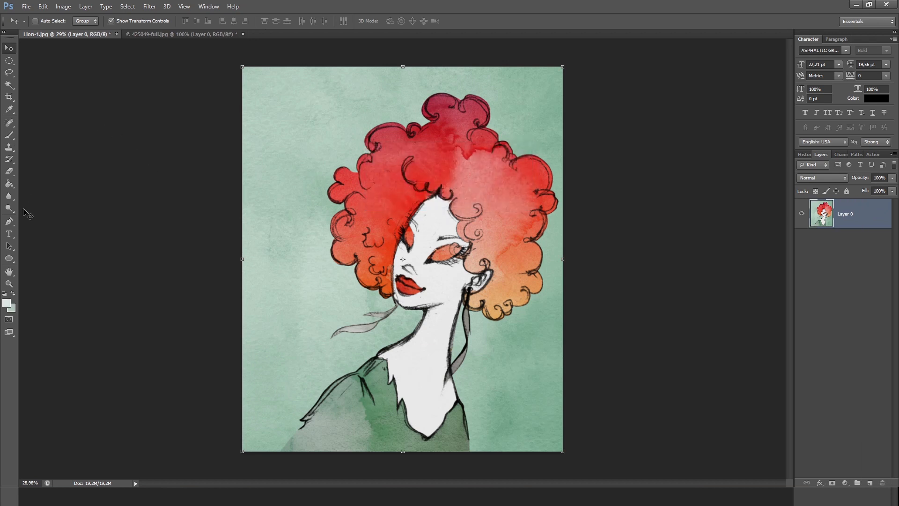
Draw a circular marquee around the woman's head and add a layer mask from that selection
{"action": "key", "text": "m"}
{"action": "left_click_drag", "start_coordinate": [277, 86], "coordinate": [562, 407]}
{"action": "mouse_move", "coordinate": [491, 240]}
{"action": "left_mouse_down"}
{"action": "mouse_move", "coordinate": [468, 223]}
{"action": "mouse_move", "coordinate": [490, 230]}
{"action": "left_mouse_up"}
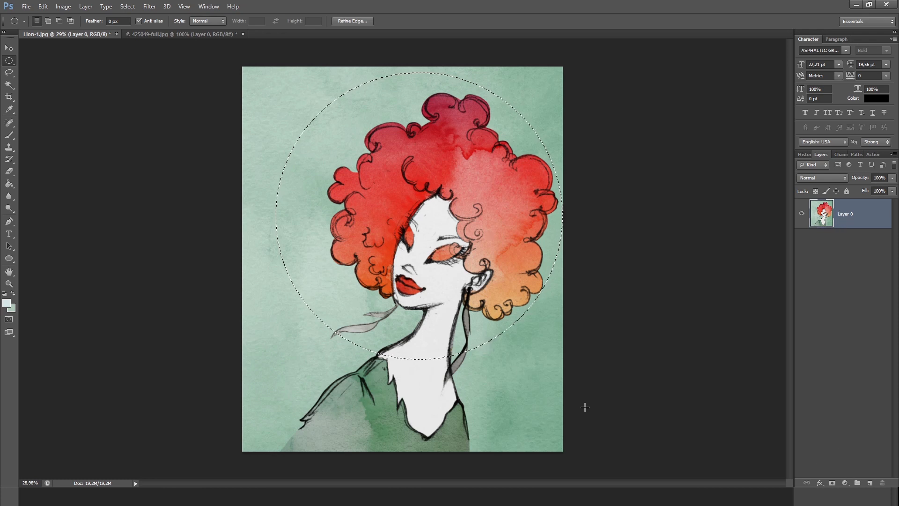
{"action": "left_click", "coordinate": [833, 483]}
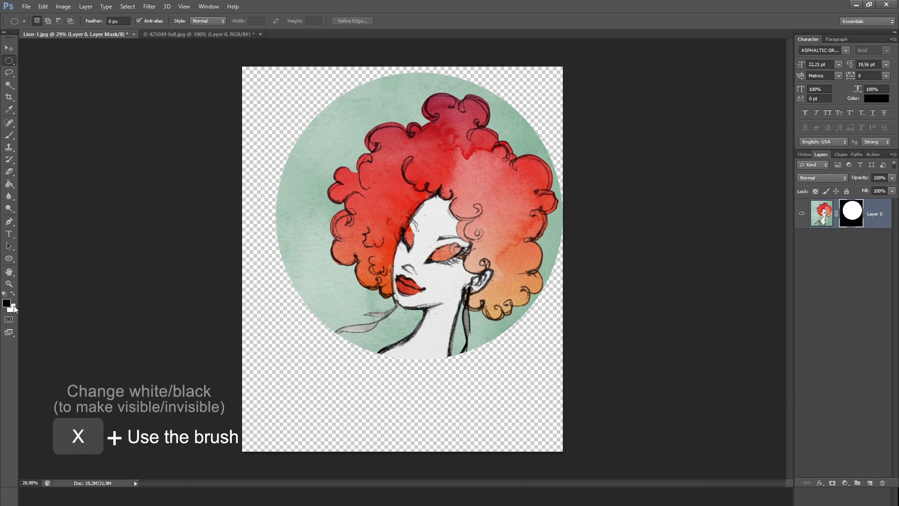
Brush on the mask at the circle's left edge, swapping black and white to hide or reveal the image
{"action": "key", "text": "x"}
{"action": "left_click", "coordinate": [9, 135]}
{"action": "key", "text": "x"}
{"action": "mouse_move", "coordinate": [308, 236]}
{"action": "left_mouse_down"}
{"action": "mouse_move", "coordinate": [310, 243]}
{"action": "mouse_move", "coordinate": [305, 226]}
{"action": "mouse_move", "coordinate": [312, 235]}
{"action": "mouse_move", "coordinate": [275, 233]}
{"action": "mouse_move", "coordinate": [277, 255]}
{"action": "left_mouse_up"}
{"action": "key", "text": "x"}
{"action": "key", "text": "x"}
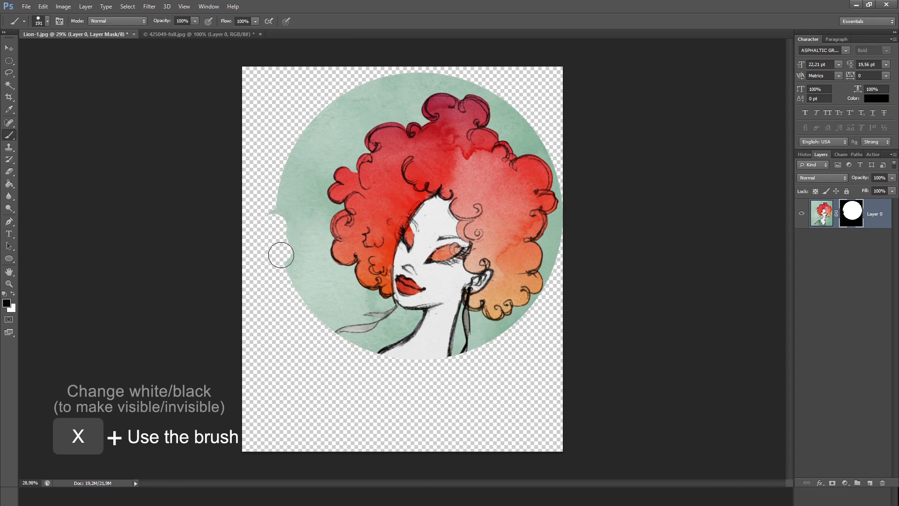
Unlink the mask from Layer 0 and enlarge the circular mask toward the lower left of the portrait
{"action": "left_click", "coordinate": [9, 47]}
{"action": "left_click", "coordinate": [837, 213]}
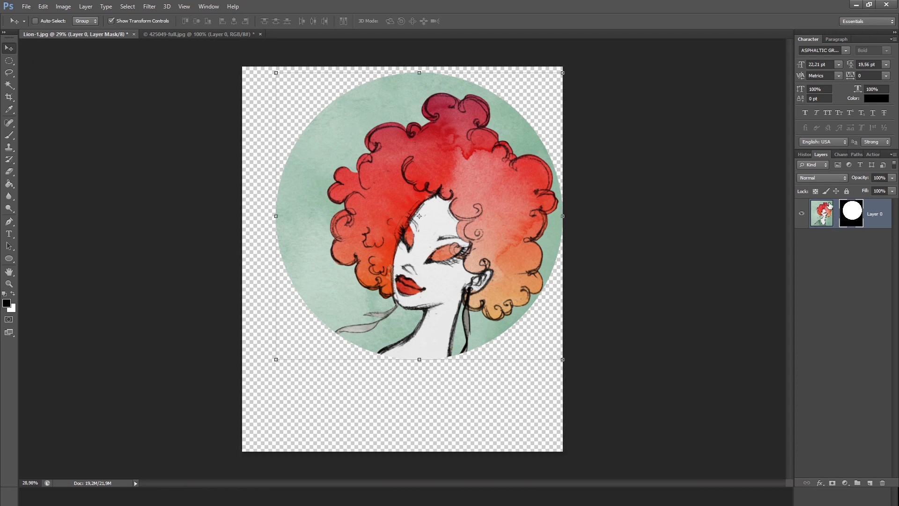
{"action": "left_click_drag", "start_coordinate": [275, 361], "coordinate": [247, 388]}
{"action": "key", "text": "Return"}
Select the layer's image, reposition it and scale the portrait up inside the fixed circular mask
{"action": "left_click", "coordinate": [821, 213]}
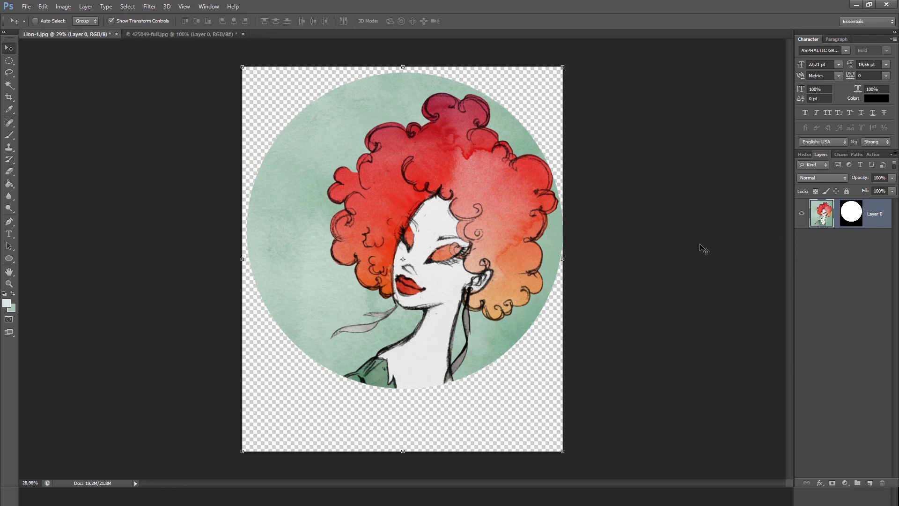
{"action": "left_click_drag", "start_coordinate": [446, 257], "coordinate": [437, 249]}
{"action": "key", "text": "ctrl+t"}
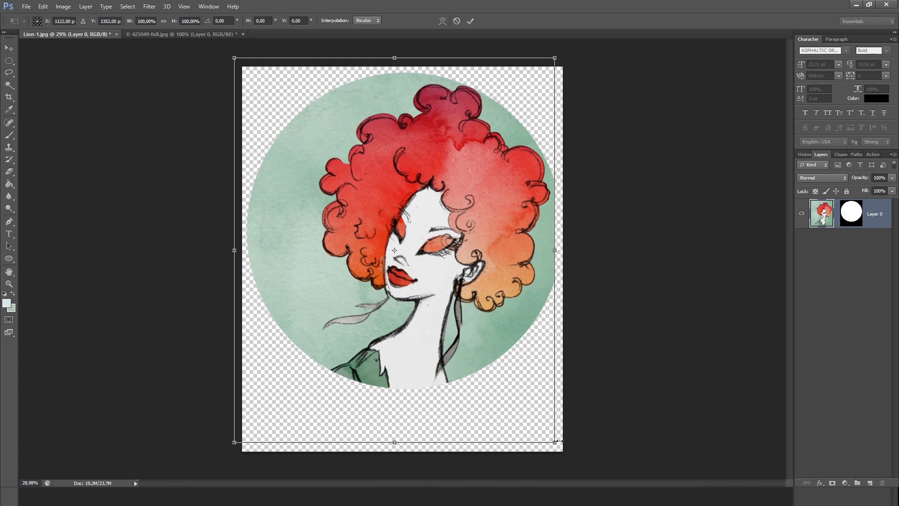
{"action": "left_click_drag", "start_coordinate": [555, 442], "coordinate": [519, 400]}
{"action": "left_click_drag", "start_coordinate": [486, 323], "coordinate": [528, 319]}
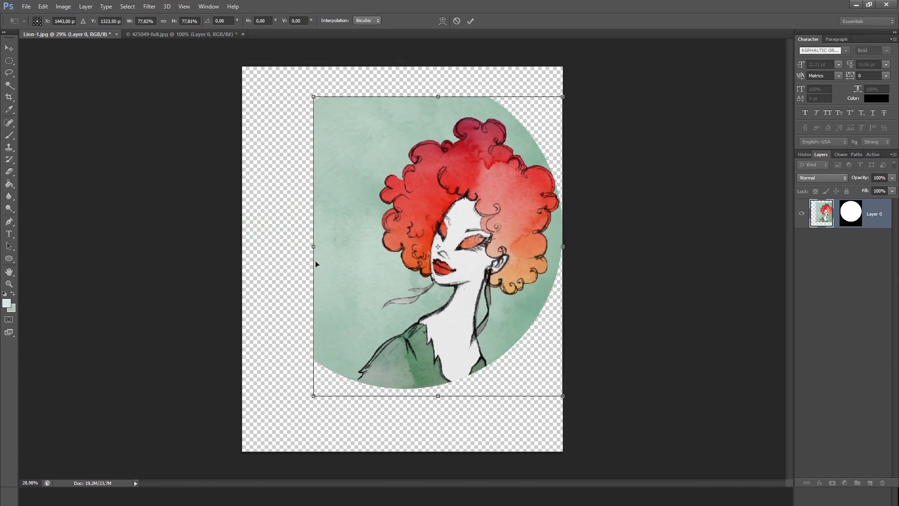
{"action": "left_click_drag", "start_coordinate": [299, 94], "coordinate": [223, 15]}
{"action": "mouse_move", "coordinate": [390, 199]}
{"action": "left_mouse_down"}
{"action": "mouse_move", "coordinate": [397, 229]}
{"action": "mouse_move", "coordinate": [390, 193]}
{"action": "left_mouse_up"}
{"action": "left_click_drag", "start_coordinate": [564, 388], "coordinate": [595, 428]}
{"action": "key", "text": "Return"}
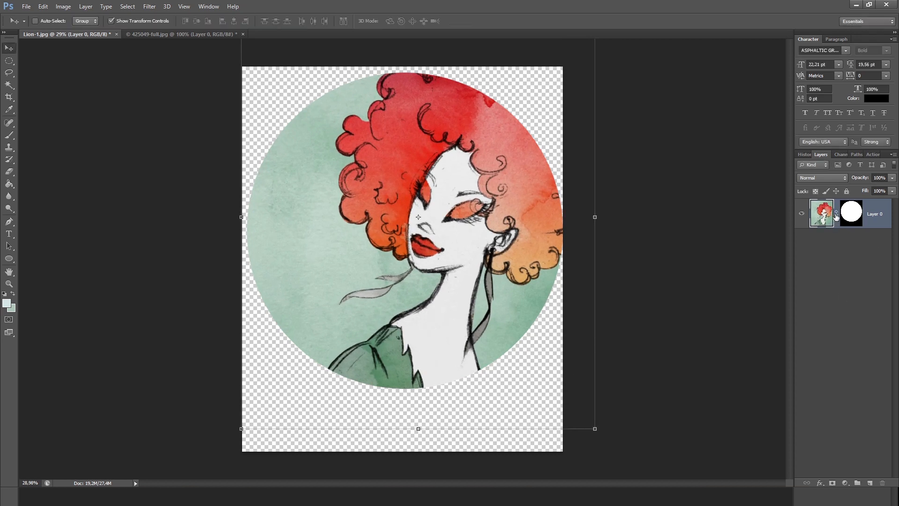
Relink the image and mask, move them together slightly down and left, and scale both down
{"action": "left_click_drag", "start_coordinate": [462, 237], "coordinate": [453, 252]}
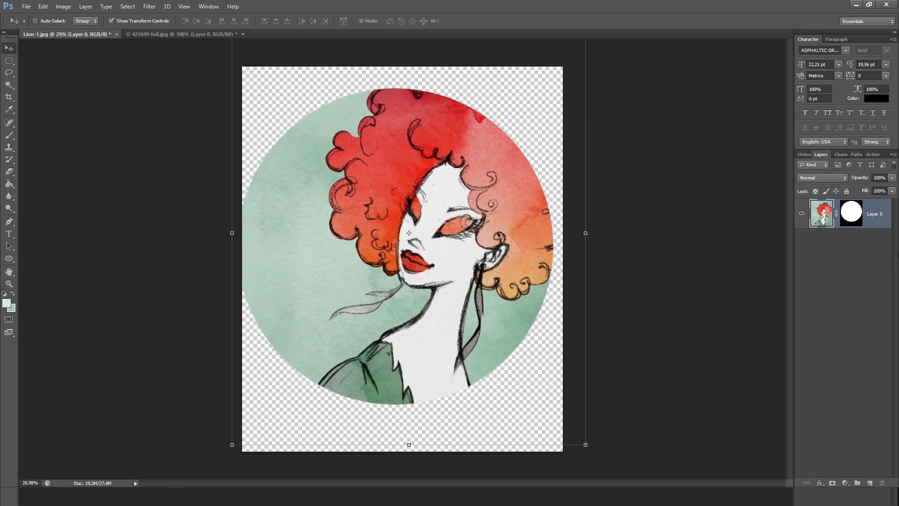
{"action": "left_click", "coordinate": [856, 213]}
{"action": "left_click_drag", "start_coordinate": [585, 443], "coordinate": [543, 396]}
{"action": "key", "text": "Return"}
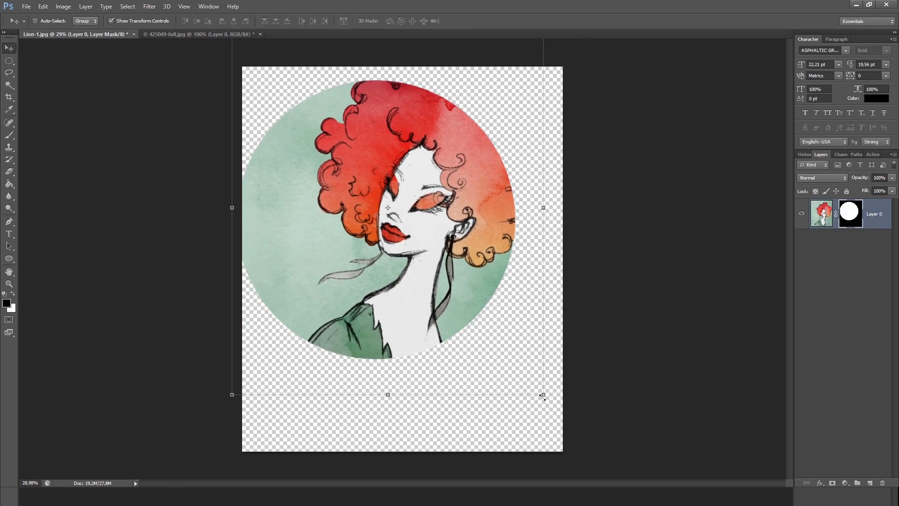
Unlink the mask and enlarge the portrait to about 103% inside the circle
{"action": "left_click", "coordinate": [824, 218]}
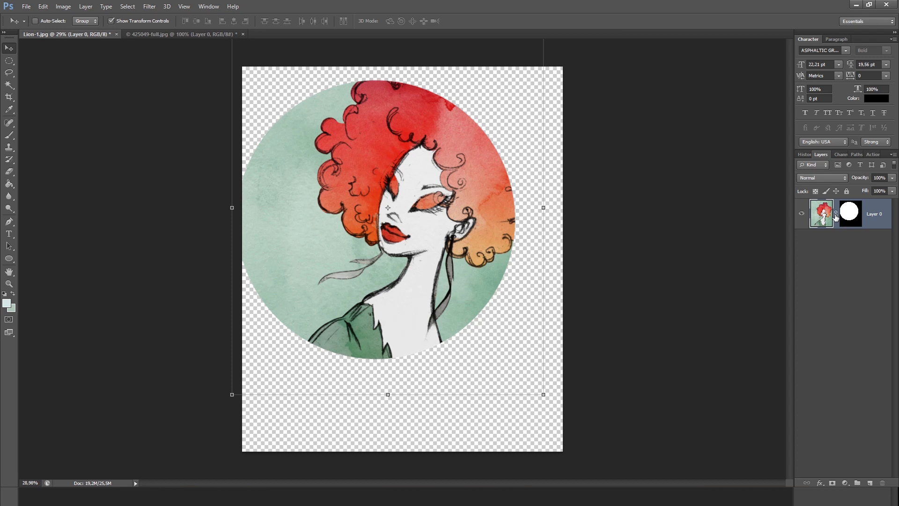
{"action": "left_click_drag", "start_coordinate": [537, 395], "coordinate": [553, 406]}
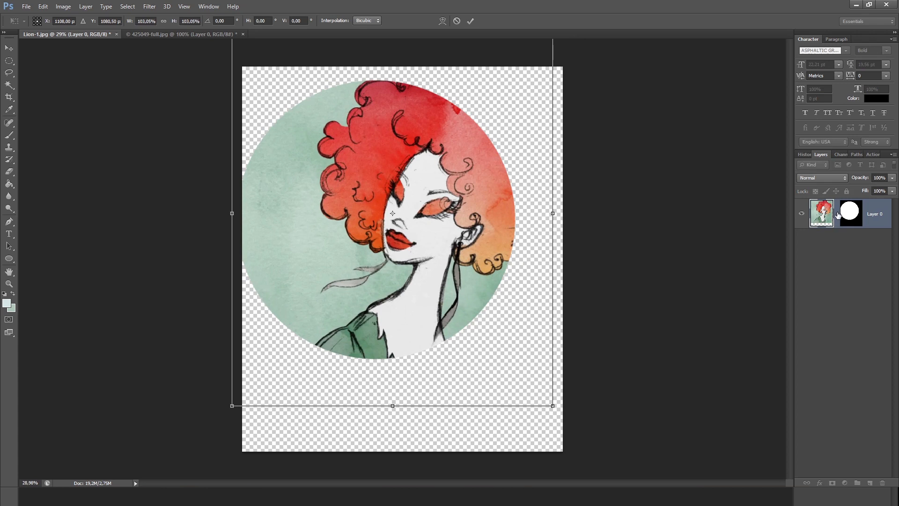
{"action": "key", "text": "Return"}
{"action": "mouse_move", "coordinate": [553, 411]}
{"action": "left_mouse_down"}
{"action": "mouse_move", "coordinate": [585, 436]}
{"action": "mouse_move", "coordinate": [559, 402]}
{"action": "mouse_move", "coordinate": [568, 429]}
{"action": "mouse_move", "coordinate": [564, 416]}
{"action": "left_mouse_up"}
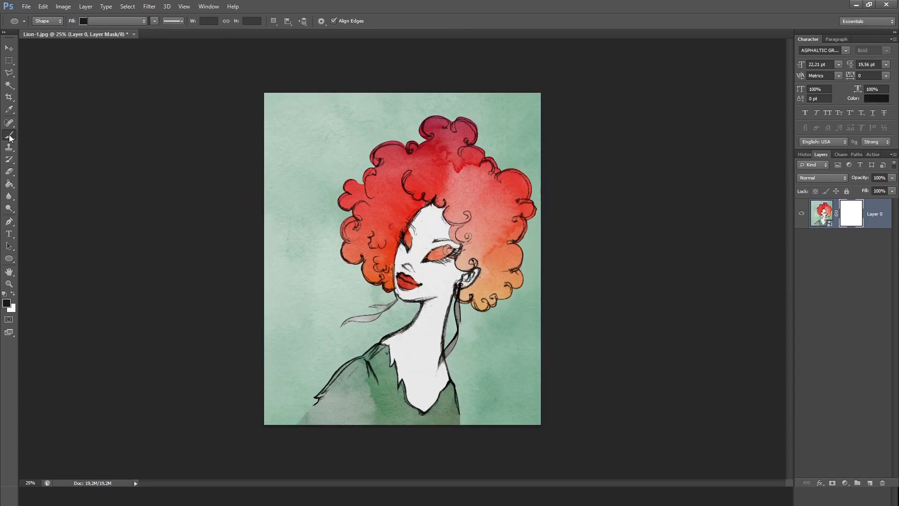
Try painting black on Layer 0's mask over the background, hair and face with the 1289 px speckled brush, and undo the strokes
{"action": "left_click", "coordinate": [9, 136]}
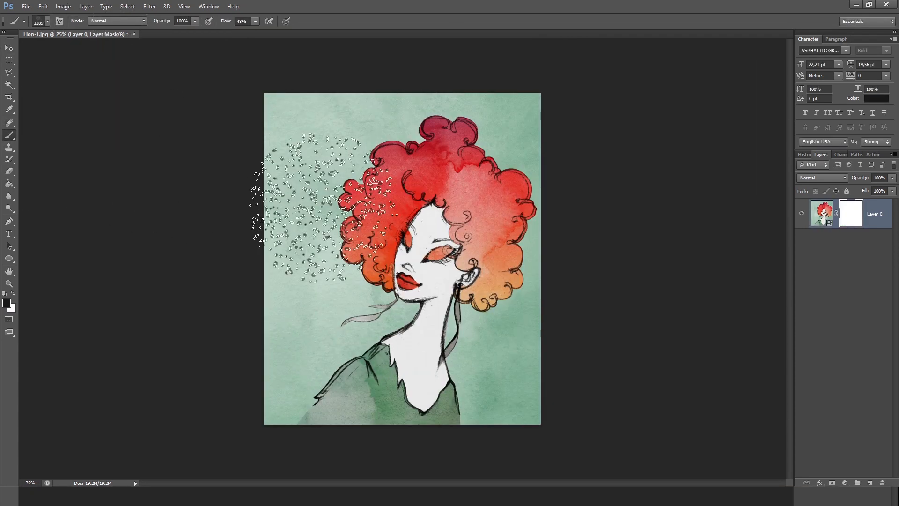
{"action": "left_click", "coordinate": [309, 222]}
{"action": "left_click", "coordinate": [319, 247]}
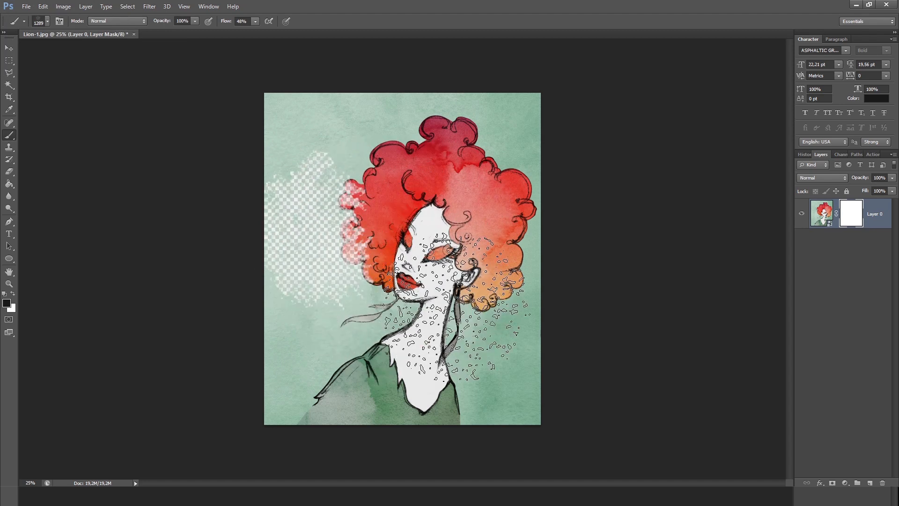
{"action": "left_click_drag", "start_coordinate": [457, 308], "coordinate": [561, 268]}
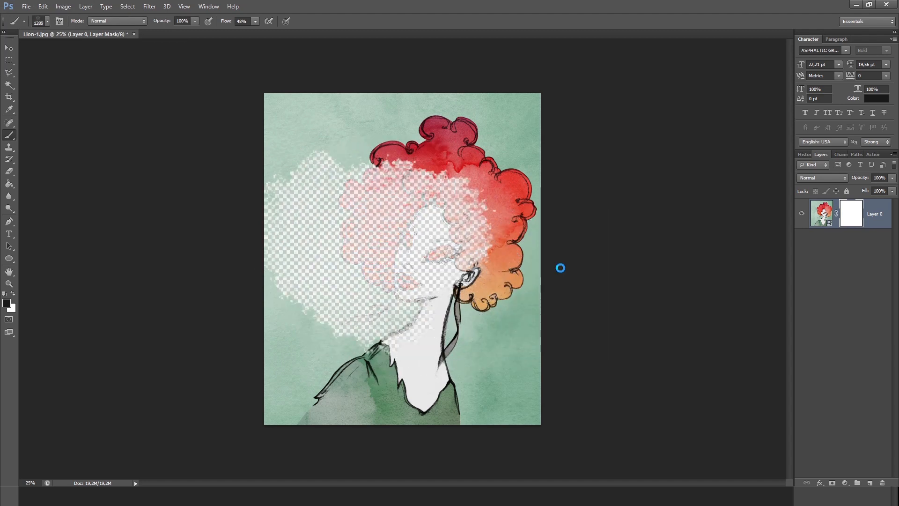
{"action": "key", "text": "ctrl+z"}
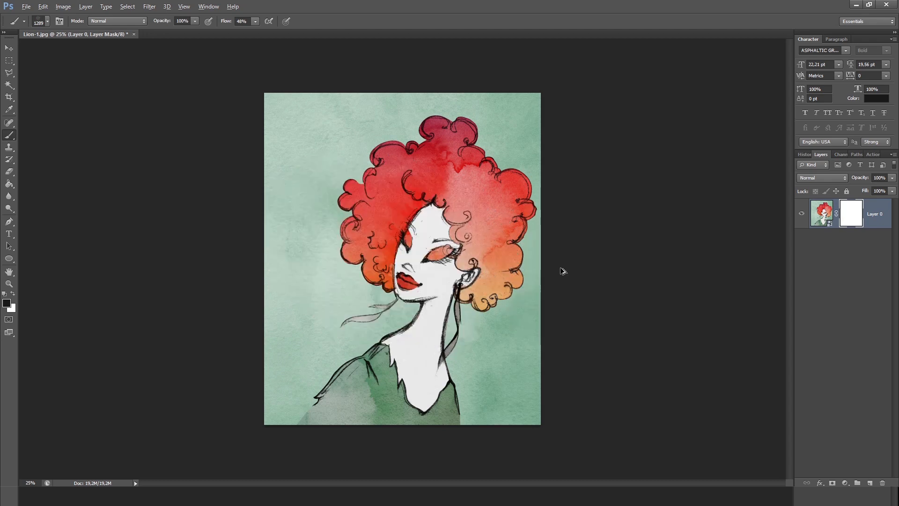
{"action": "left_click", "coordinate": [46, 22]}
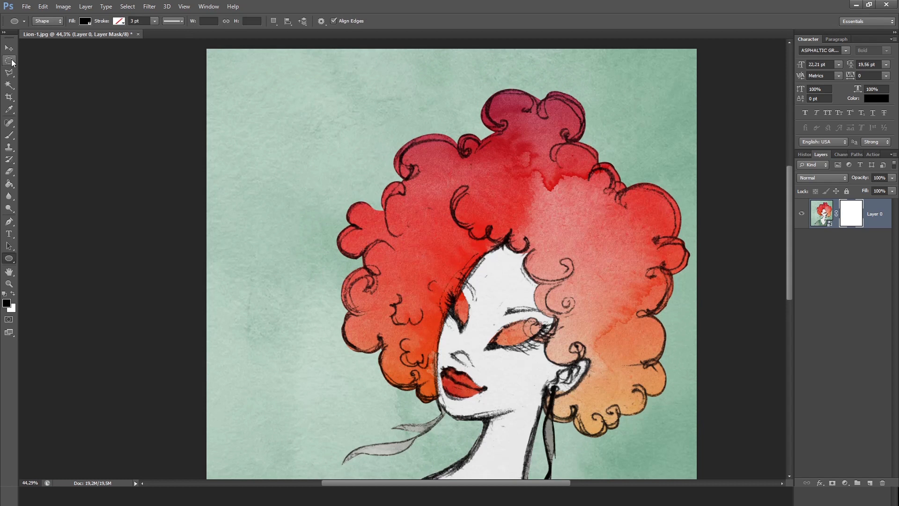
Select six circles of different sizes in the green background around the portrait with the Elliptical Marquee
{"action": "left_click", "coordinate": [12, 60]}
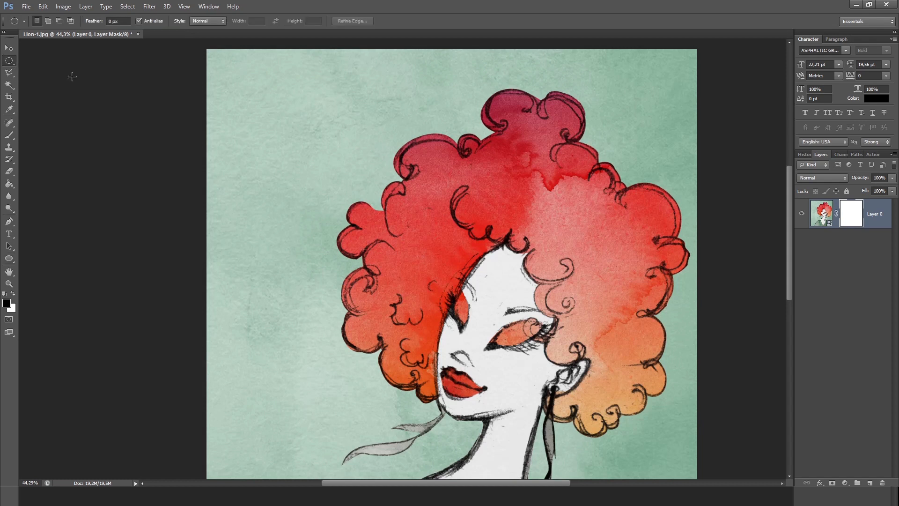
{"action": "left_click_drag", "start_coordinate": [268, 110], "coordinate": [353, 190]}
{"action": "left_click_drag", "start_coordinate": [304, 229], "coordinate": [242, 290]}
{"action": "left_click_drag", "start_coordinate": [438, 74], "coordinate": [405, 107]}
{"action": "left_click_drag", "start_coordinate": [650, 132], "coordinate": [629, 155]}
{"action": "scroll", "coordinate": [339, 126], "scroll_direction": "down", "scroll_amount": 3}
{"action": "left_click_drag", "start_coordinate": [277, 311], "coordinate": [308, 395]}
{"action": "scroll", "coordinate": [606, 374], "scroll_direction": "down", "scroll_amount": 2}
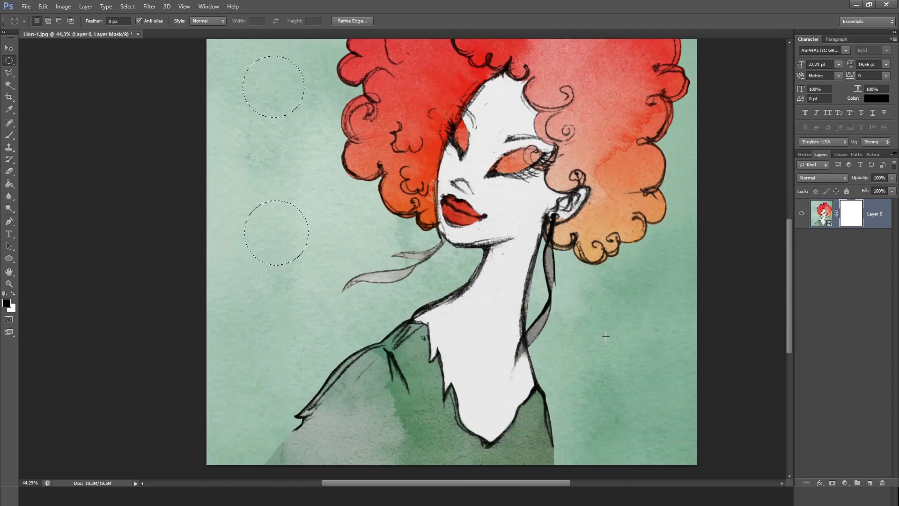
{"action": "left_click_drag", "start_coordinate": [606, 338], "coordinate": [644, 374]}
{"action": "scroll", "coordinate": [315, 287], "scroll_direction": "down", "scroll_amount": 3}
{"action": "scroll", "coordinate": [316, 287], "scroll_direction": "down", "scroll_amount": 2}
{"action": "scroll", "coordinate": [522, 232], "scroll_direction": "up", "scroll_amount": 2}
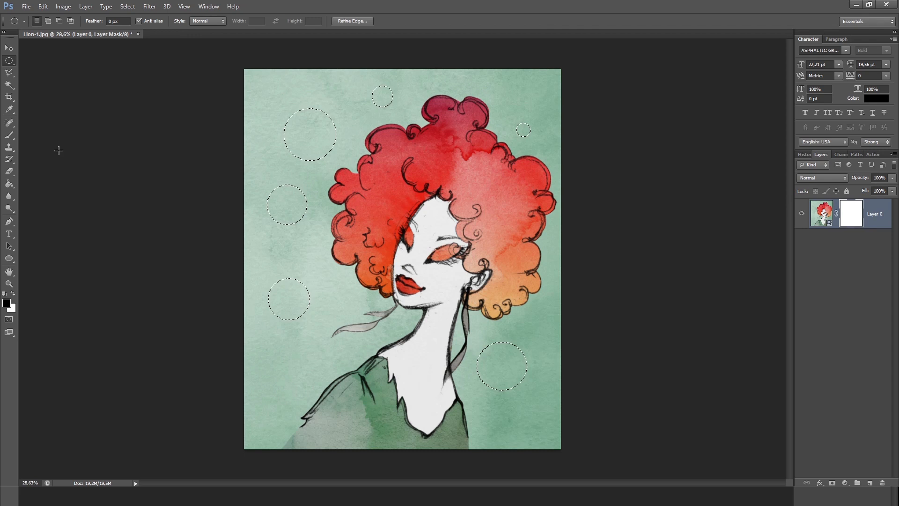
Paint black inside the six selected circles on Layer 0's mask with a hard 215 px brush, and deselect
{"action": "left_click", "coordinate": [9, 135]}
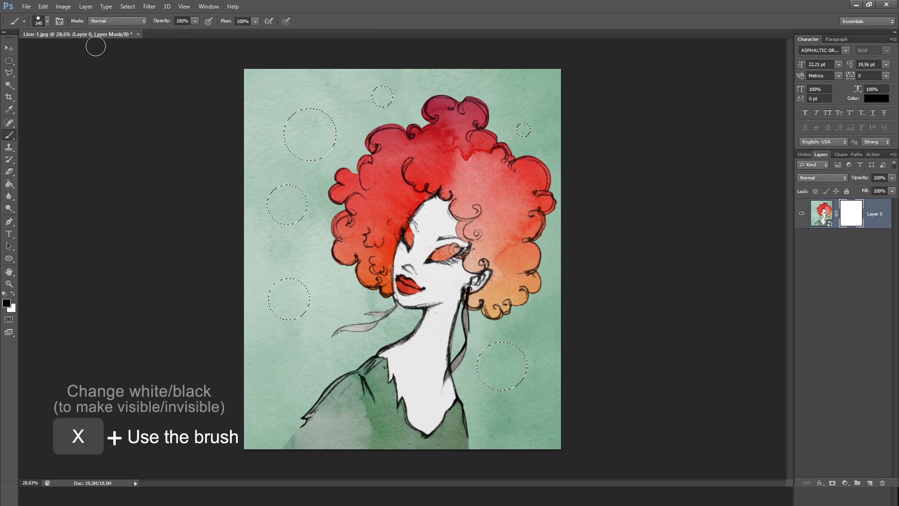
{"action": "left_click", "coordinate": [48, 21]}
{"action": "left_click_drag", "start_coordinate": [78, 52], "coordinate": [84, 52]}
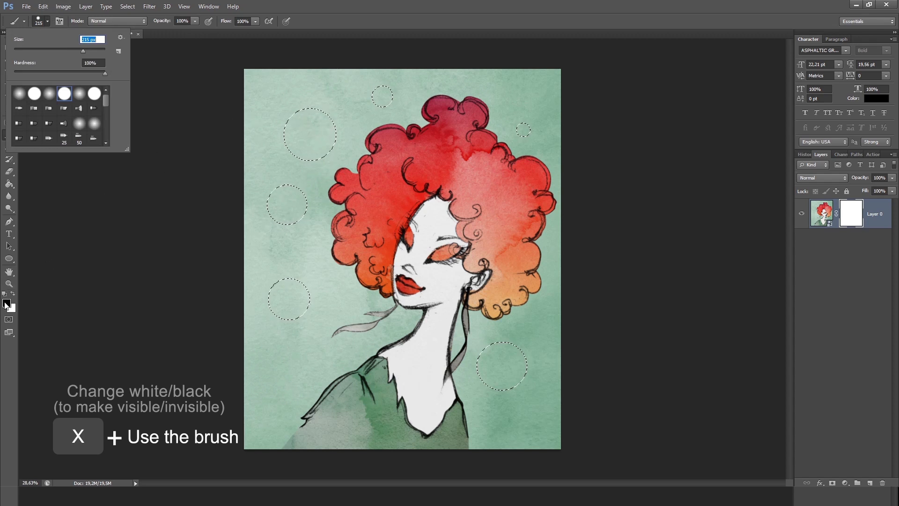
{"action": "left_click", "coordinate": [320, 147]}
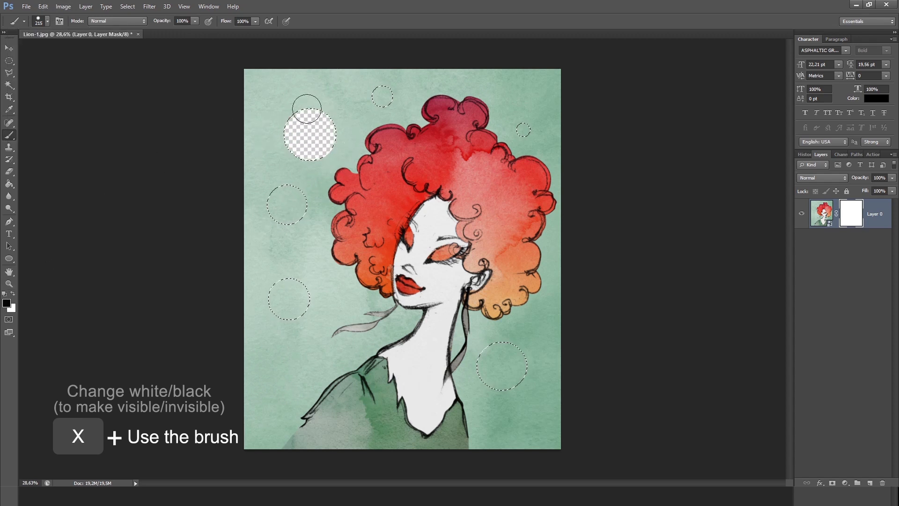
{"action": "left_click_drag", "start_coordinate": [380, 94], "coordinate": [387, 104]}
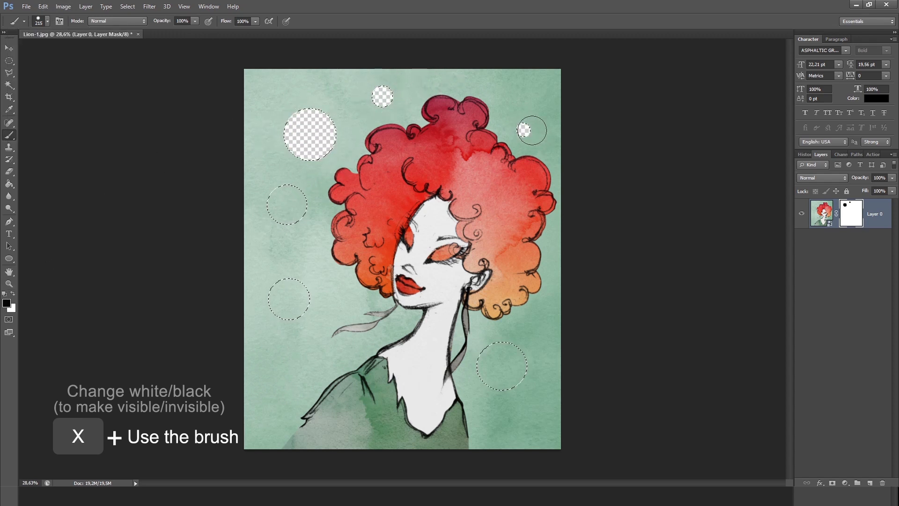
{"action": "left_click_drag", "start_coordinate": [274, 305], "coordinate": [296, 300]}
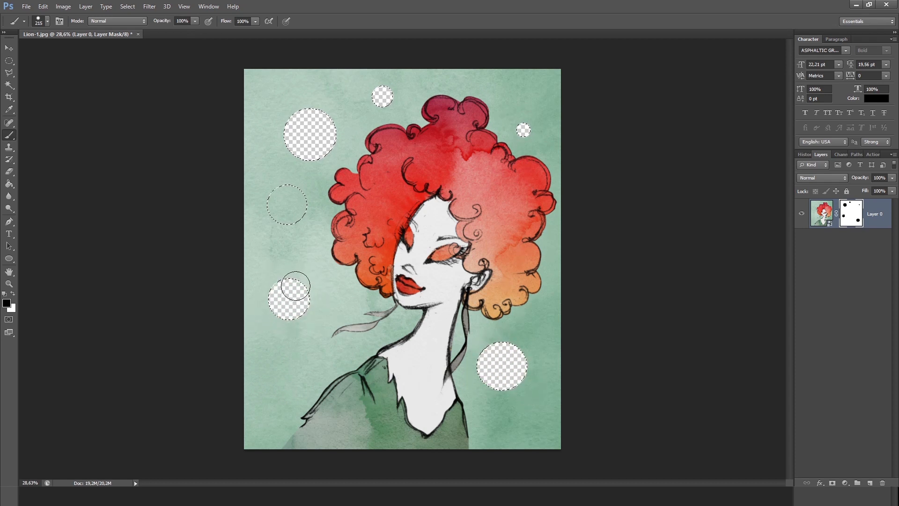
{"action": "left_click_drag", "start_coordinate": [292, 209], "coordinate": [282, 202]}
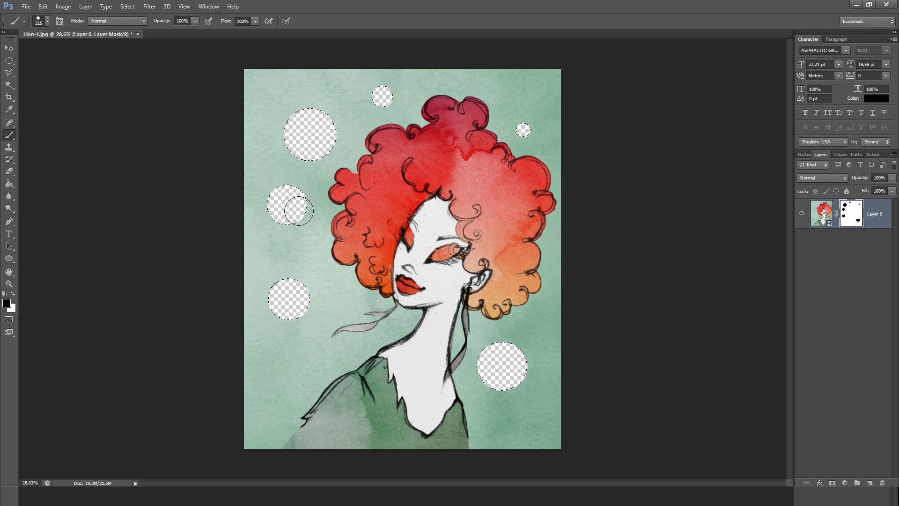
{"action": "key", "text": "m"}
{"action": "key", "text": "ctrl+d"}
{"action": "left_click", "coordinate": [7, 48]}
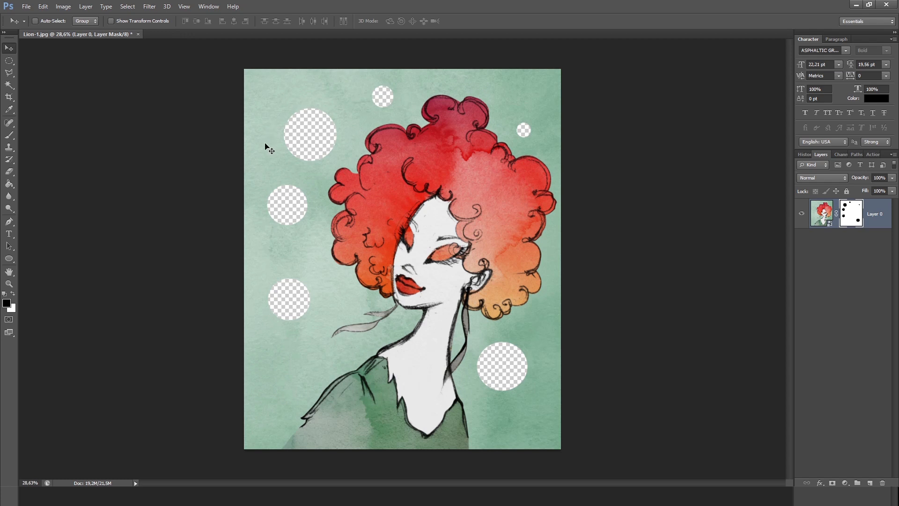
Draw a black rectangle of about 2418 by 2883 px over the whole canvas and place its layer below Layer 0
{"action": "left_click", "coordinate": [822, 215]}
{"action": "right_click", "coordinate": [9, 258]}
{"action": "left_click", "coordinate": [41, 256]}
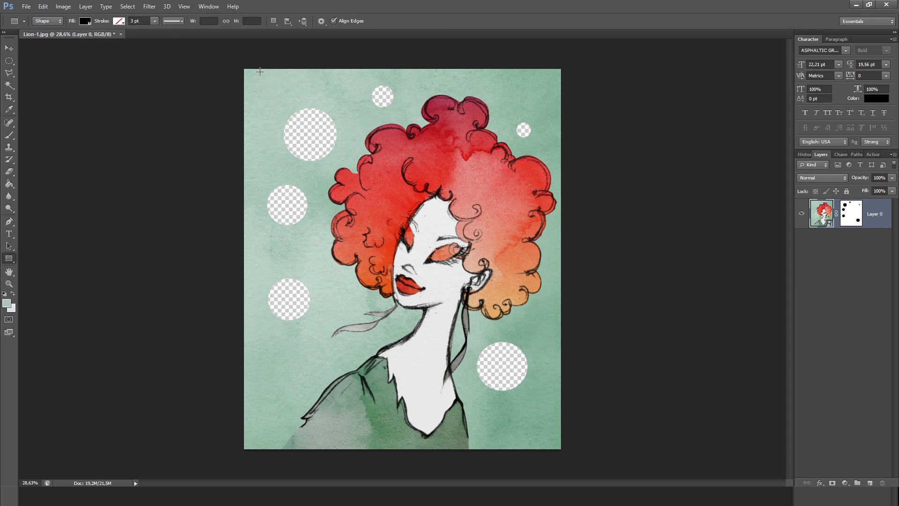
{"action": "left_click_drag", "start_coordinate": [241, 66], "coordinate": [565, 452]}
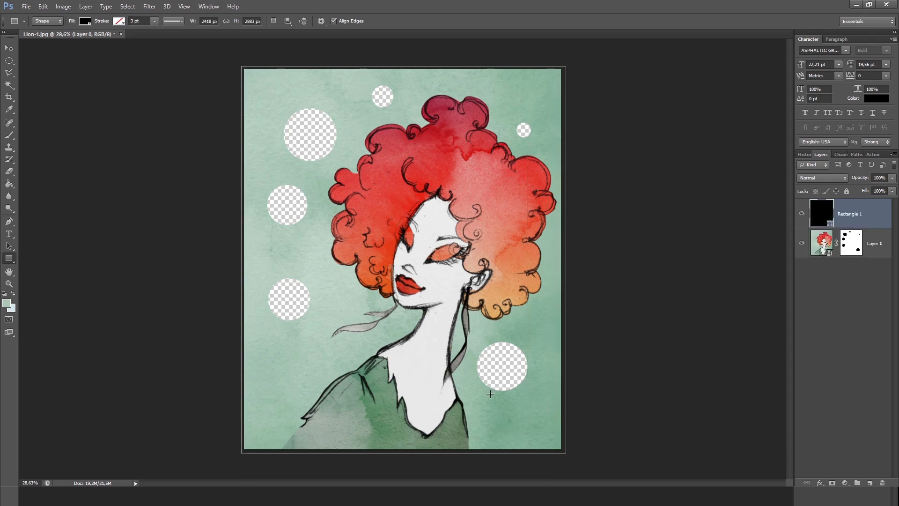
{"action": "left_click", "coordinate": [9, 48]}
{"action": "left_click_drag", "start_coordinate": [843, 220], "coordinate": [863, 261]}
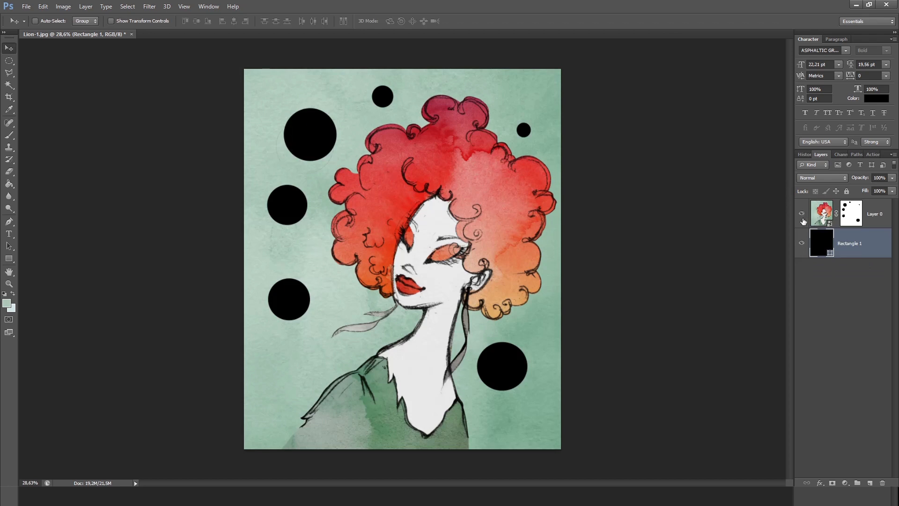
{"action": "left_click", "coordinate": [848, 216]}
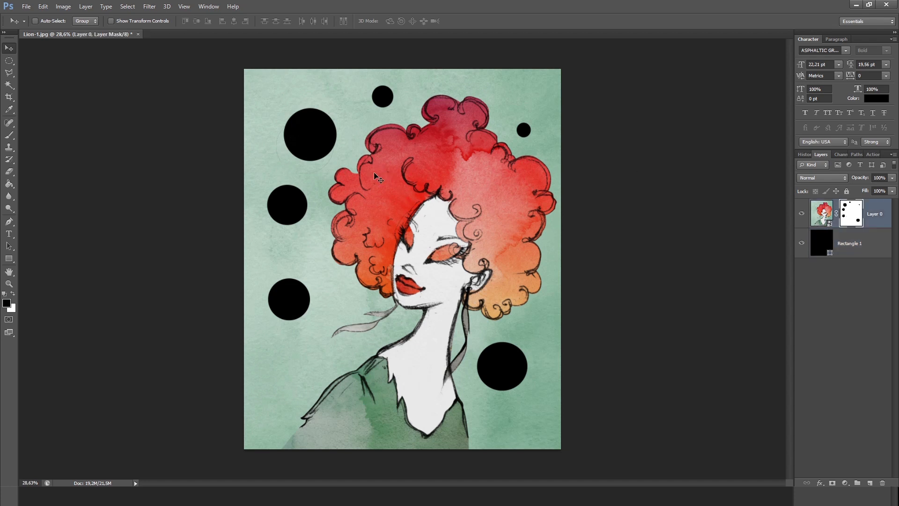
Change the rectangle's fill colour to the pale green #dbece0
{"action": "double_click", "coordinate": [821, 243]}
{"action": "left_click", "coordinate": [724, 165]}
{"action": "left_click", "coordinate": [654, 261]}
{"action": "left_click", "coordinate": [763, 223]}
{"action": "left_click_drag", "start_coordinate": [664, 173], "coordinate": [643, 154]}
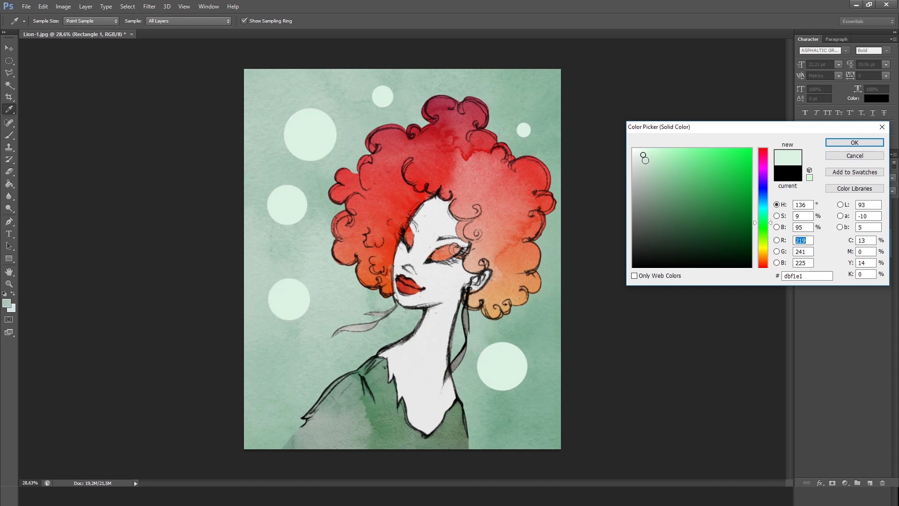
{"action": "left_click", "coordinate": [645, 160]}
{"action": "left_click", "coordinate": [644, 154]}
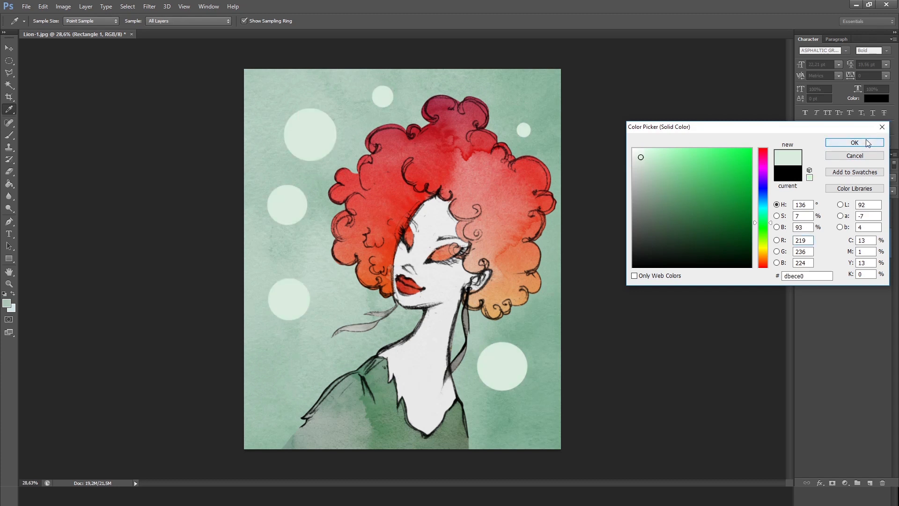
{"action": "left_click", "coordinate": [855, 142]}
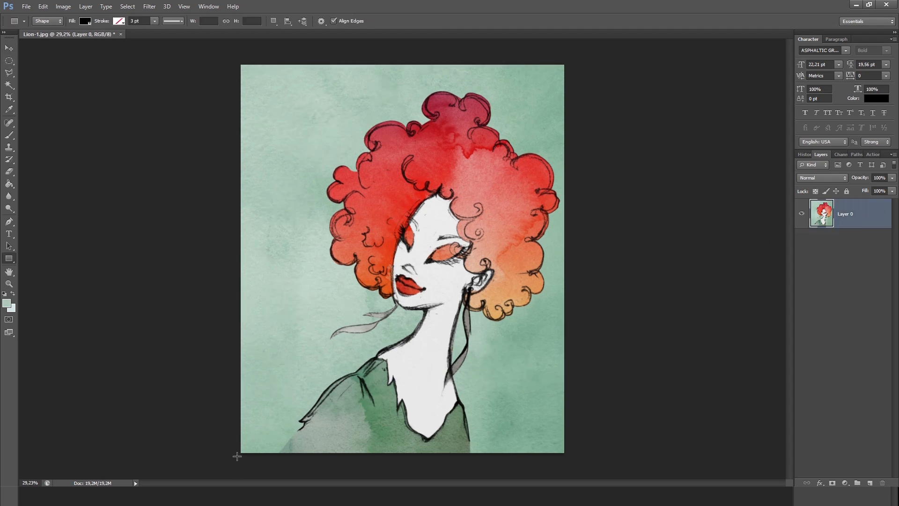
Draw a rectangle across the lower part of the portrait and fill it with white
{"action": "left_click_drag", "start_coordinate": [237, 457], "coordinate": [566, 345]}
{"action": "left_click", "coordinate": [9, 48]}
{"action": "double_click", "coordinate": [825, 213]}
{"action": "left_click", "coordinate": [632, 142]}
{"action": "left_click", "coordinate": [854, 143]}
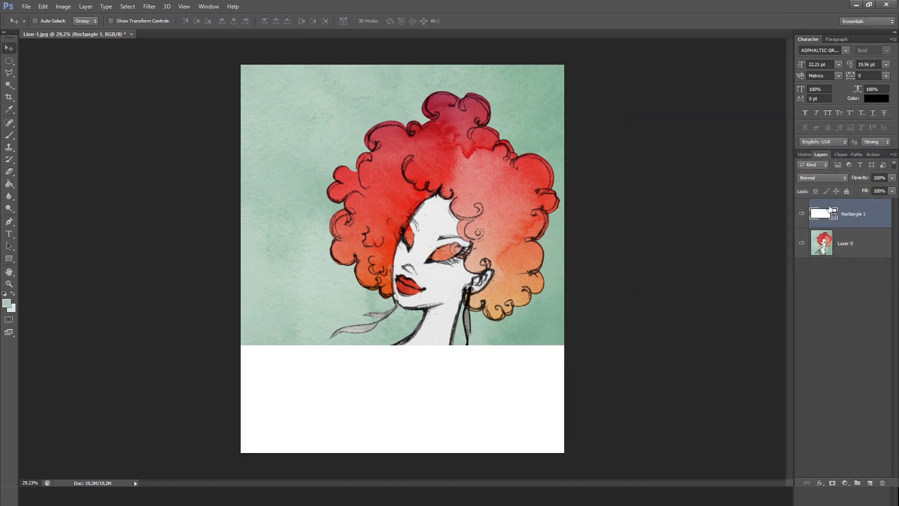
Add a layer mask to the white rectangle and hide its upper part by painting black with a soft 484 px brush
{"action": "left_click", "coordinate": [9, 137]}
{"action": "left_click", "coordinate": [6, 139]}
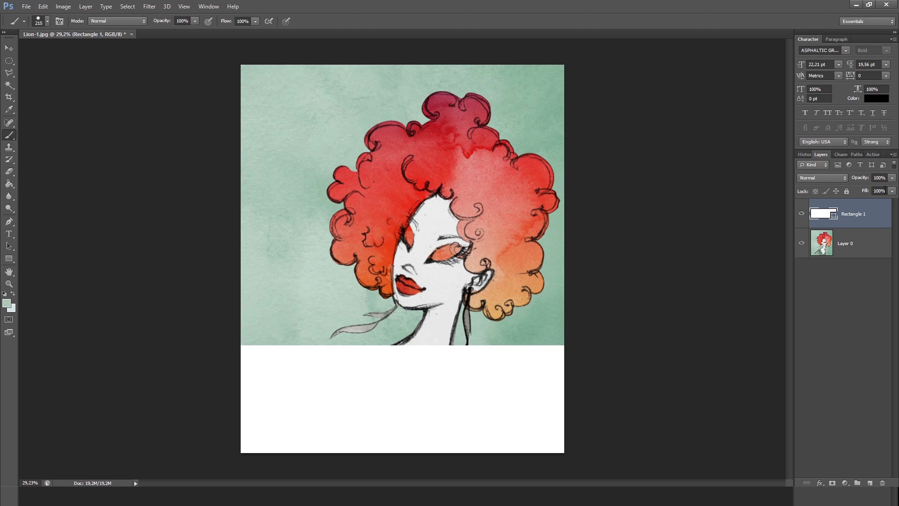
{"action": "left_click", "coordinate": [832, 483]}
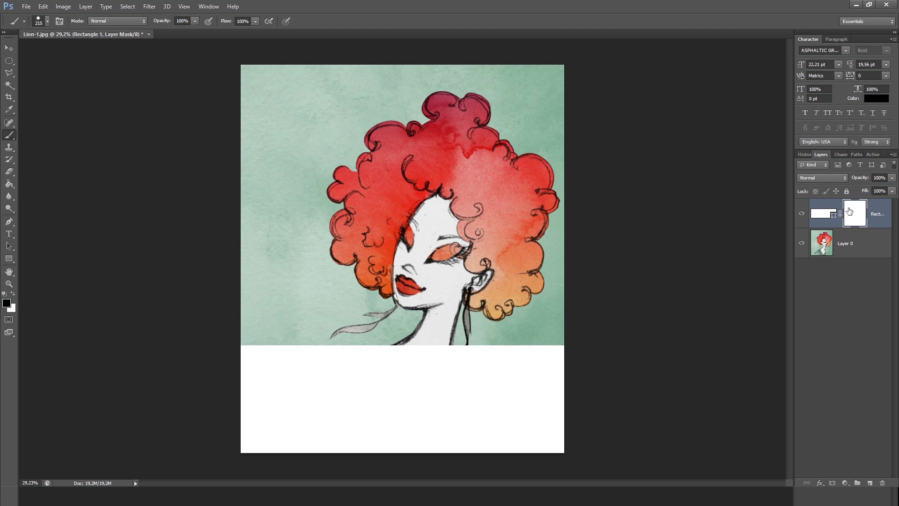
{"action": "left_click", "coordinate": [43, 23]}
{"action": "left_click", "coordinate": [80, 95]}
{"action": "left_click_drag", "start_coordinate": [88, 51], "coordinate": [95, 51]}
{"action": "mouse_move", "coordinate": [244, 334]}
{"action": "left_mouse_down"}
{"action": "mouse_move", "coordinate": [581, 331]}
{"action": "mouse_move", "coordinate": [189, 344]}
{"action": "mouse_move", "coordinate": [614, 341]}
{"action": "mouse_move", "coordinate": [245, 358]}
{"action": "mouse_move", "coordinate": [214, 371]}
{"action": "mouse_move", "coordinate": [632, 355]}
{"action": "left_mouse_up"}
Paint white over the hidden band of the rectangle's mask to reveal the white area again
{"action": "key", "text": "x"}
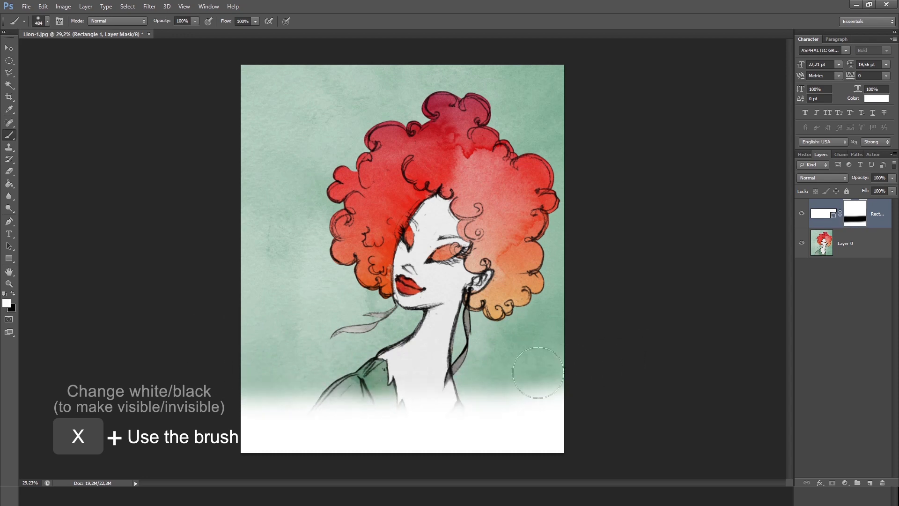
{"action": "left_click_drag", "start_coordinate": [538, 373], "coordinate": [140, 372]}
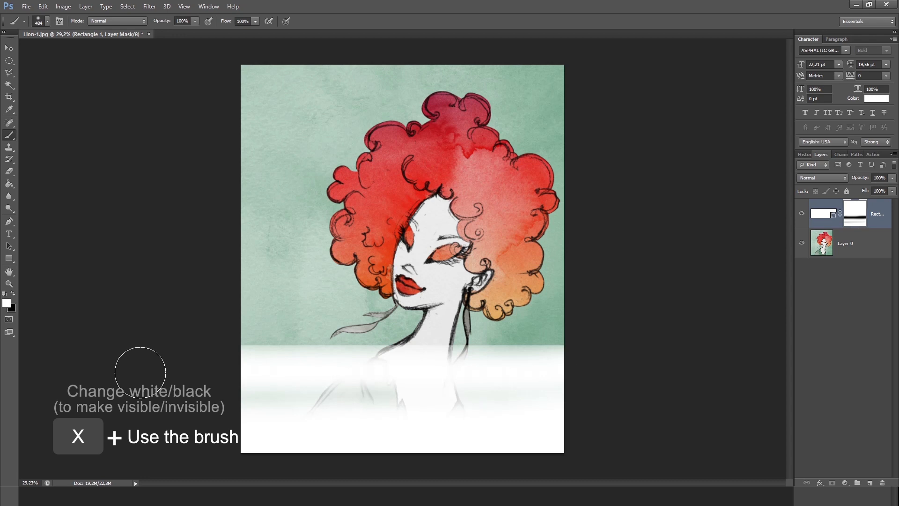
{"action": "mouse_move", "coordinate": [269, 370]}
{"action": "left_mouse_down"}
{"action": "mouse_move", "coordinate": [227, 393]}
{"action": "mouse_move", "coordinate": [297, 391]}
{"action": "left_mouse_up"}
Paint black over the rectangle's mask at full opacity, then at 41% lower down, to fade the white into the portrait
{"action": "key", "text": "x"}
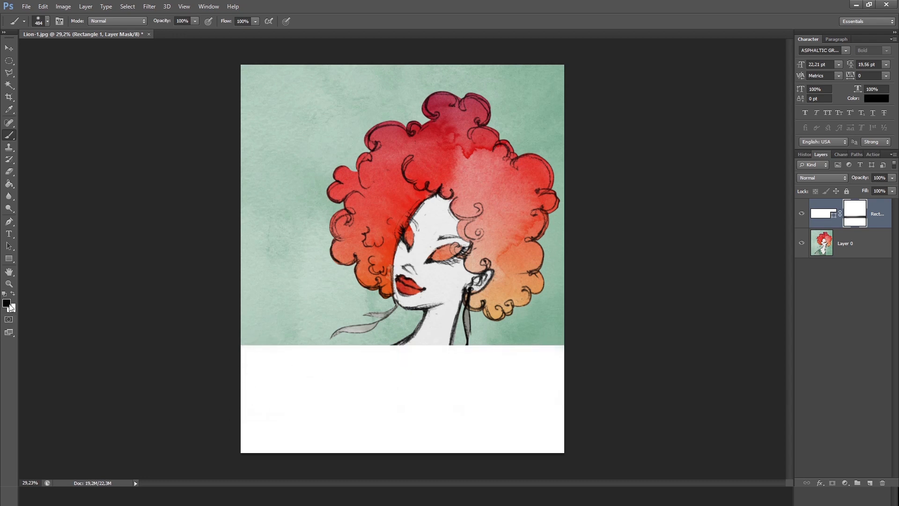
{"action": "left_click_drag", "start_coordinate": [580, 365], "coordinate": [236, 351]}
{"action": "left_click_drag", "start_coordinate": [237, 351], "coordinate": [576, 396]}
{"action": "left_click", "coordinate": [195, 22]}
{"action": "left_click_drag", "start_coordinate": [196, 33], "coordinate": [167, 33]}
{"action": "mouse_move", "coordinate": [234, 412]}
{"action": "left_mouse_down"}
{"action": "mouse_move", "coordinate": [618, 399]}
{"action": "mouse_move", "coordinate": [234, 422]}
{"action": "mouse_move", "coordinate": [613, 385]}
{"action": "left_mouse_up"}
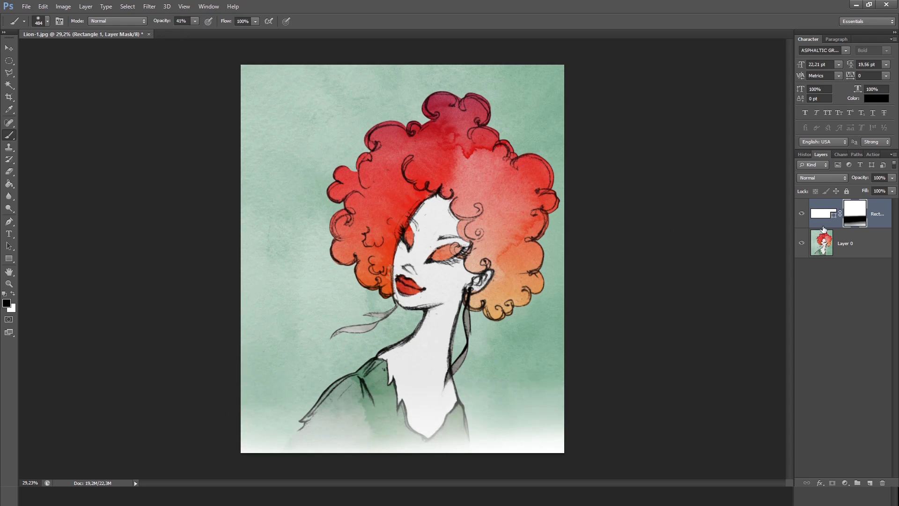
Try blend modes on the masked rectangle layer, including Multiply, Linear Burn and Overlay
{"action": "left_click", "coordinate": [821, 178]}
{"action": "left_click", "coordinate": [819, 212]}
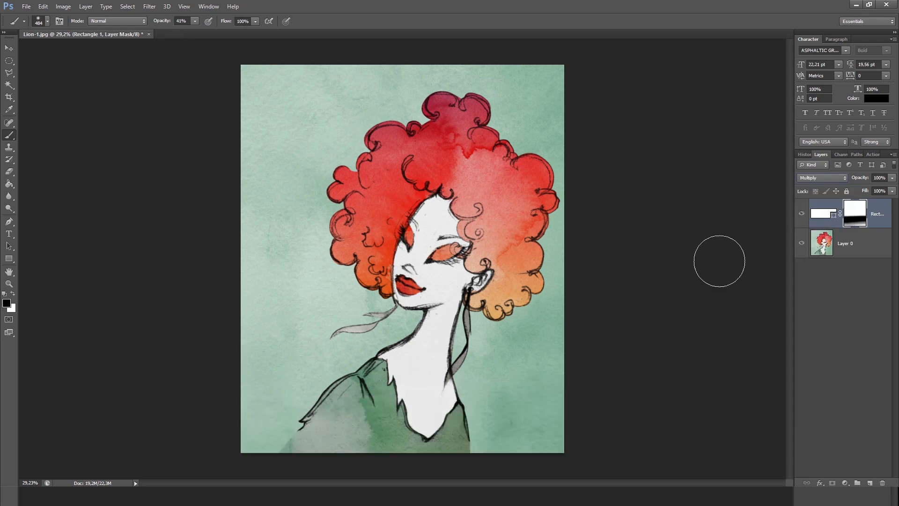
{"action": "left_click", "coordinate": [821, 178]}
{"action": "left_click", "coordinate": [820, 217]}
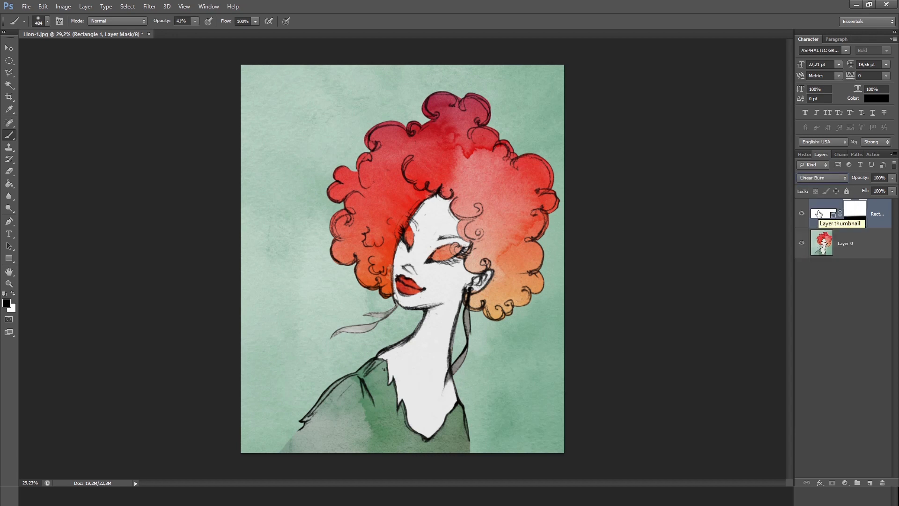
{"action": "key", "text": "Down"}
{"action": "key", "text": "Down"}
{"action": "key", "text": "Down"}
{"action": "key", "text": "Down"}
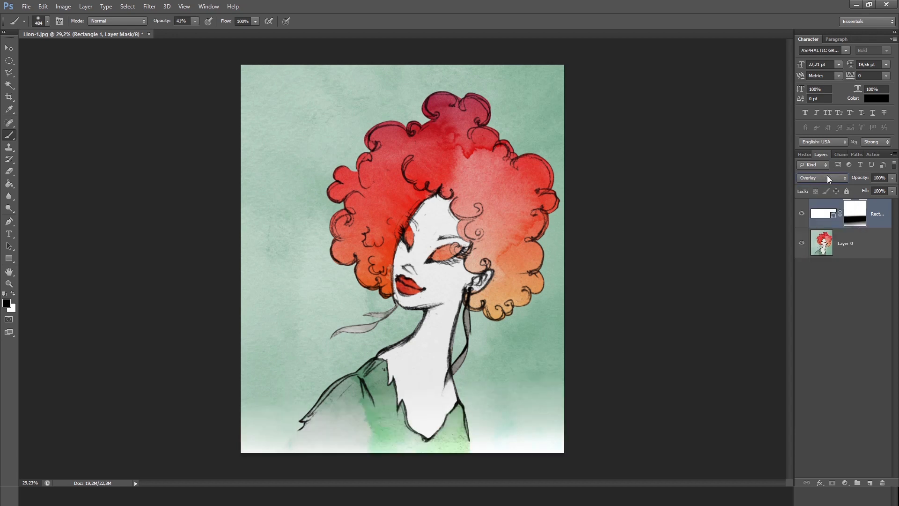
Cycle the masked rectangle layer through the further blend modes after Overlay, including Exclusion
{"action": "left_click", "coordinate": [828, 179]}
{"action": "left_click", "coordinate": [824, 277]}
{"action": "key", "text": "Down"}
{"action": "key", "text": "Down"}
{"action": "key", "text": "Down"}
{"action": "key", "text": "Down"}
{"action": "key", "text": "Down"}
{"action": "key", "text": "Down"}
{"action": "key", "text": "Down"}
{"action": "key", "text": "Down"}
{"action": "key", "text": "Down"}
{"action": "key", "text": "Down"}
{"action": "key", "text": "Down"}
{"action": "key", "text": "Down"}
{"action": "key", "text": "Down"}
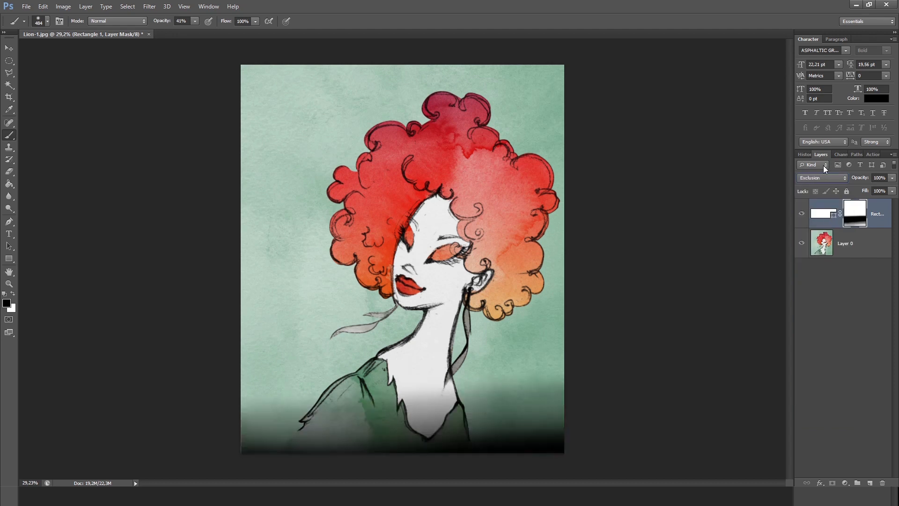
{"action": "key", "text": "Down"}
{"action": "key", "text": "Down"}
{"action": "key", "text": "Down"}
Add a Hue/Saturation adjustment layer clipped to the rectangle layer and lower its hue and saturation
{"action": "left_click", "coordinate": [845, 483]}
{"action": "left_click", "coordinate": [840, 369]}
{"action": "left_click", "coordinate": [824, 227], "text": "alt"}
{"action": "left_click_drag", "start_coordinate": [709, 210], "coordinate": [684, 210]}
{"action": "left_click_drag", "start_coordinate": [709, 229], "coordinate": [690, 228]}
{"action": "left_click", "coordinate": [696, 241]}
Pick a green fill colour for the rectangle and set the layer's blend mode to Multiply
{"action": "left_click_drag", "start_coordinate": [656, 191], "coordinate": [706, 189]}
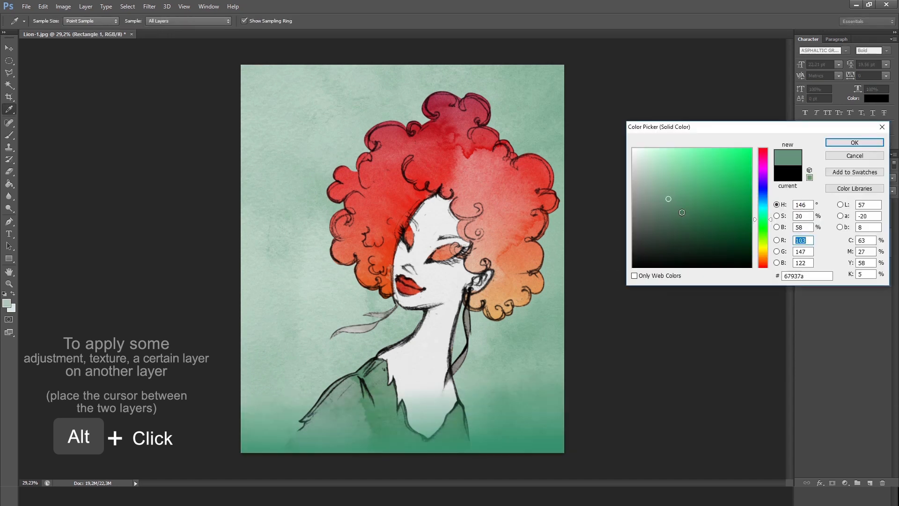
{"action": "left_click", "coordinate": [822, 178]}
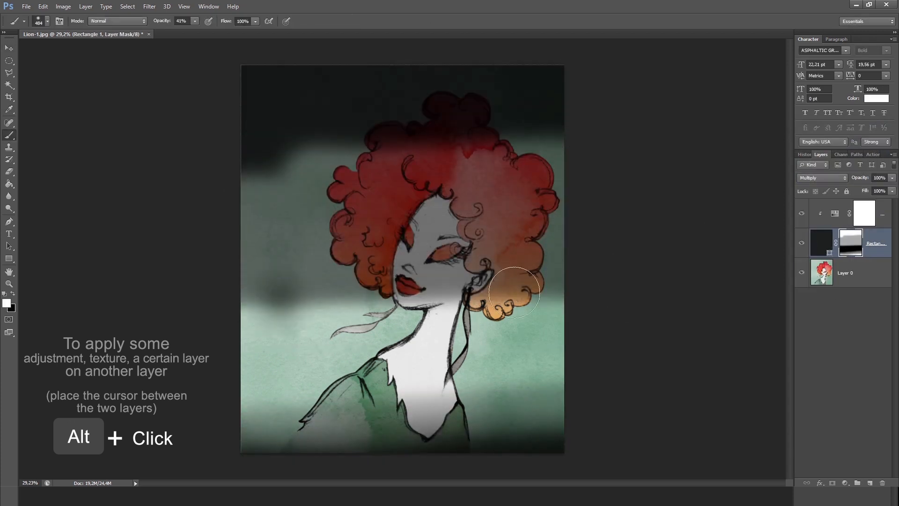
Repaint the rectangle's mask with a soft 1753 px brush in white and black, leaving a dark vignette around the picture edges
{"action": "left_click", "coordinate": [42, 21]}
{"action": "left_click_drag", "start_coordinate": [94, 52], "coordinate": [102, 52]}
{"action": "mouse_move", "coordinate": [323, 155]}
{"action": "left_mouse_down"}
{"action": "mouse_move", "coordinate": [419, 185]}
{"action": "mouse_move", "coordinate": [486, 228]}
{"action": "left_mouse_up"}
{"action": "key", "text": "x"}
{"action": "mouse_move", "coordinate": [196, 388]}
{"action": "left_mouse_down"}
{"action": "mouse_move", "coordinate": [640, 114]}
{"action": "mouse_move", "coordinate": [632, 93]}
{"action": "left_mouse_up"}
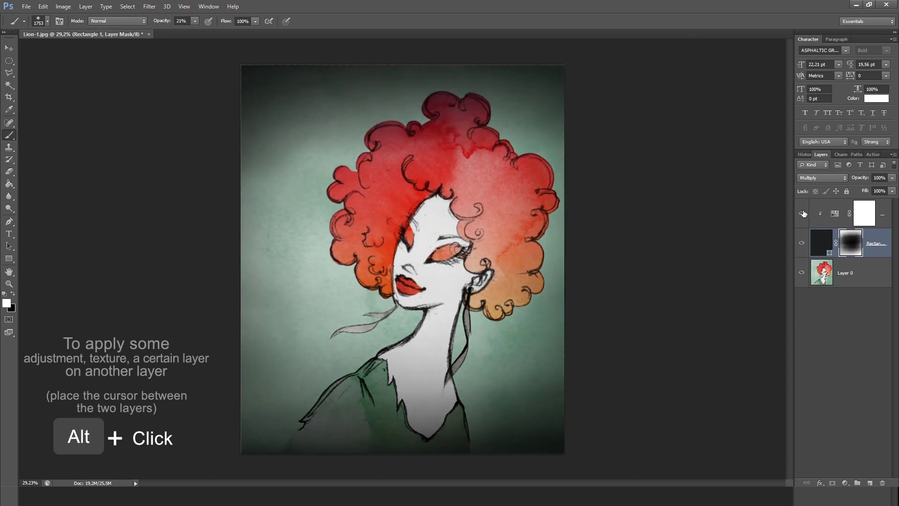
Set the rectangle's fill colour to white and cycle its layer through blend modes, including Color Burn and Overlay
{"action": "left_click", "coordinate": [822, 242]}
{"action": "double_click", "coordinate": [822, 243]}
{"action": "left_click_drag", "start_coordinate": [648, 187], "coordinate": [640, 140]}
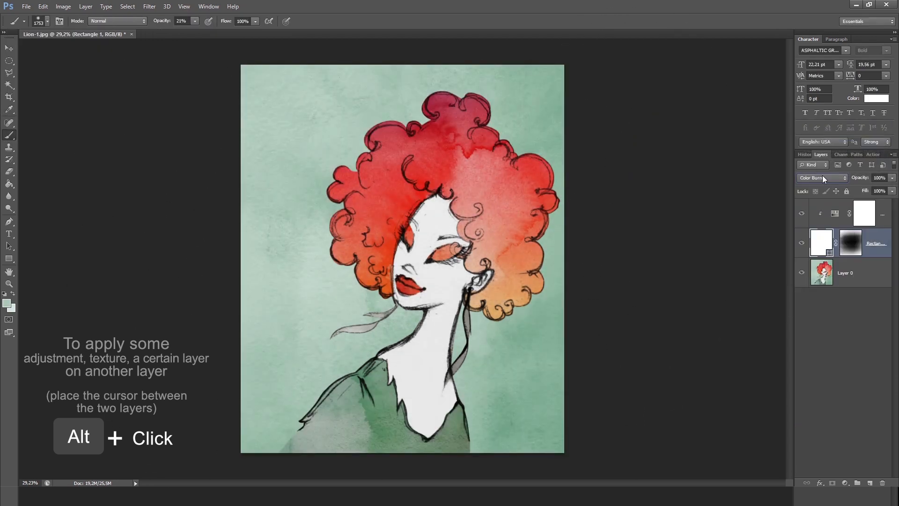
{"action": "scroll", "coordinate": [824, 179], "scroll_direction": "down", "scroll_amount": 17}
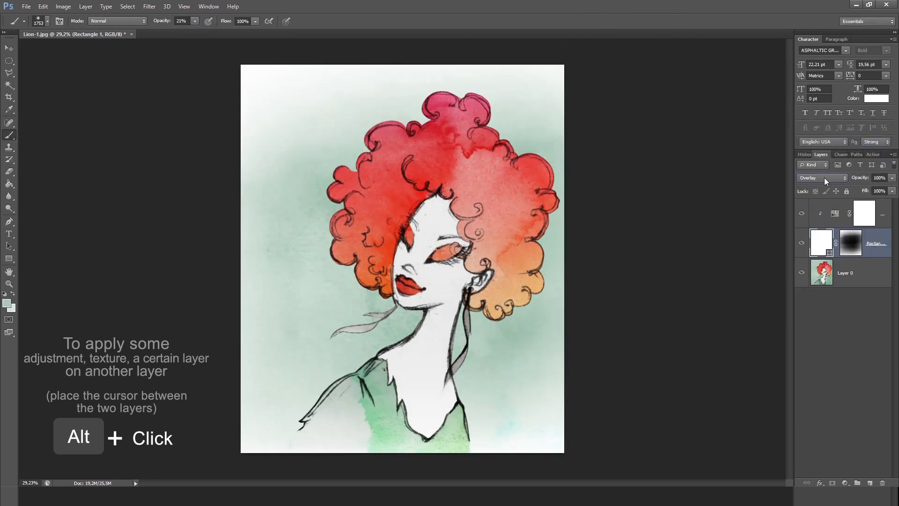
{"action": "scroll", "coordinate": [825, 181], "scroll_direction": "down", "scroll_amount": 3}
{"action": "left_click", "coordinate": [824, 179]}
{"action": "left_click", "coordinate": [822, 216]}
{"action": "scroll", "coordinate": [819, 182], "scroll_direction": "down", "scroll_amount": 8}
Change the rectangle's fill colour to a light green
{"action": "double_click", "coordinate": [822, 243]}
{"action": "left_click_drag", "start_coordinate": [676, 241], "coordinate": [650, 162]}
{"action": "left_click", "coordinate": [763, 216]}
{"action": "left_click", "coordinate": [854, 142]}
{"action": "double_click", "coordinate": [822, 242]}
{"action": "left_click", "coordinate": [826, 147]}
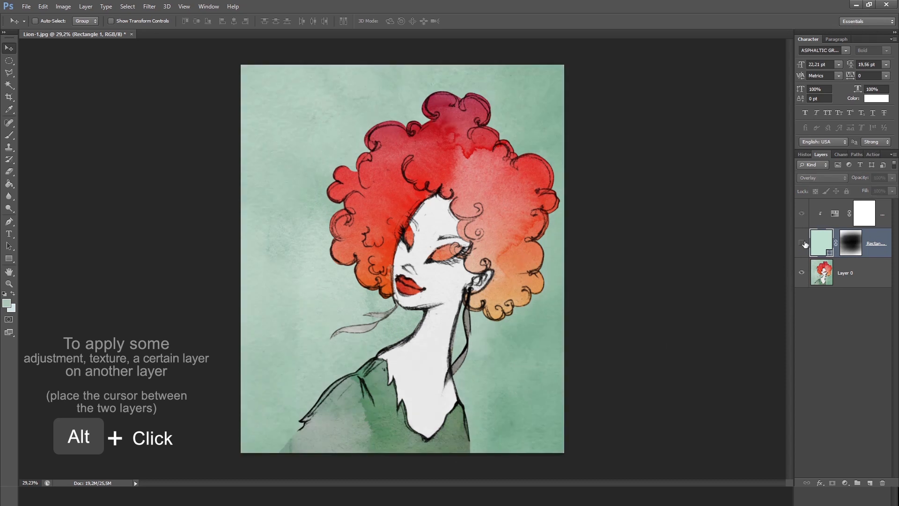
Delete the rectangle layer with its clipped adjustment, and draw a black circle about 478 px wide on the background beside the hair
{"action": "key", "text": "Delete"}
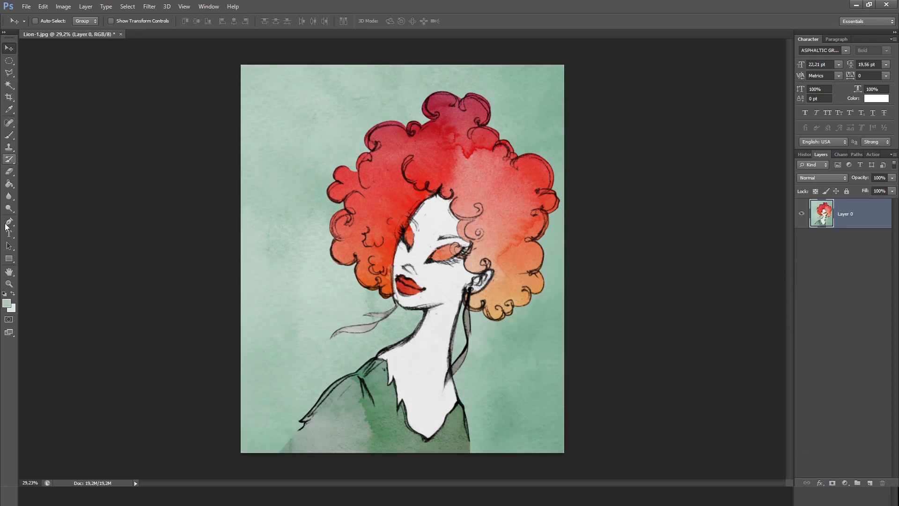
{"action": "left_click", "coordinate": [9, 259]}
{"action": "left_click_drag", "start_coordinate": [9, 261], "coordinate": [44, 260]}
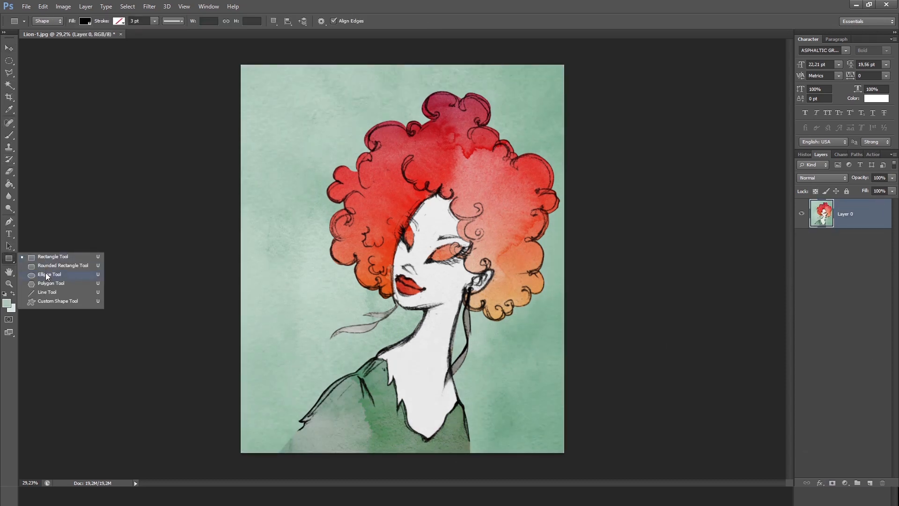
{"action": "left_click", "coordinate": [47, 275]}
{"action": "scroll", "coordinate": [288, 80], "scroll_direction": "up", "scroll_amount": 5}
{"action": "left_click_drag", "start_coordinate": [264, 93], "coordinate": [388, 220]}
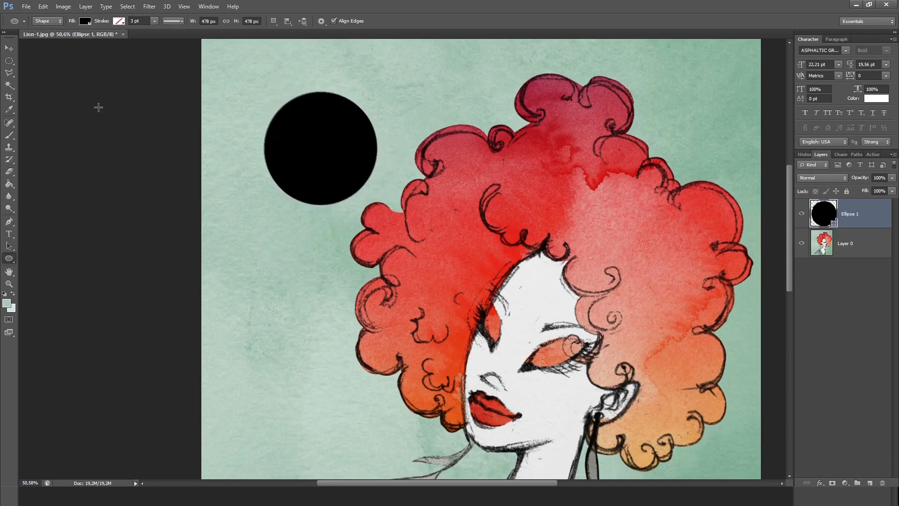
Shift the circle away from the hair and scale it up proportionally to about 119%
{"action": "left_click", "coordinate": [8, 47]}
{"action": "left_click_drag", "start_coordinate": [345, 110], "coordinate": [307, 108]}
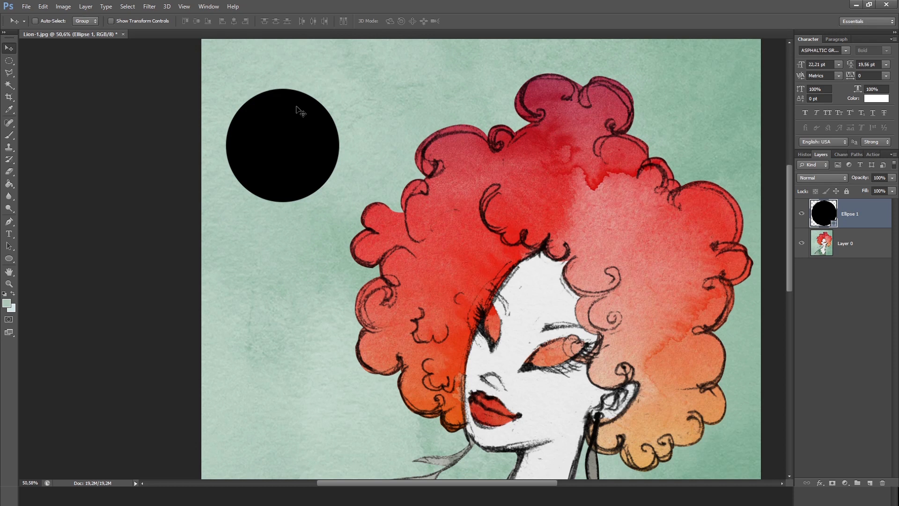
{"action": "key", "text": "ctrl+t"}
{"action": "left_click_drag", "start_coordinate": [339, 203], "coordinate": [358, 227]}
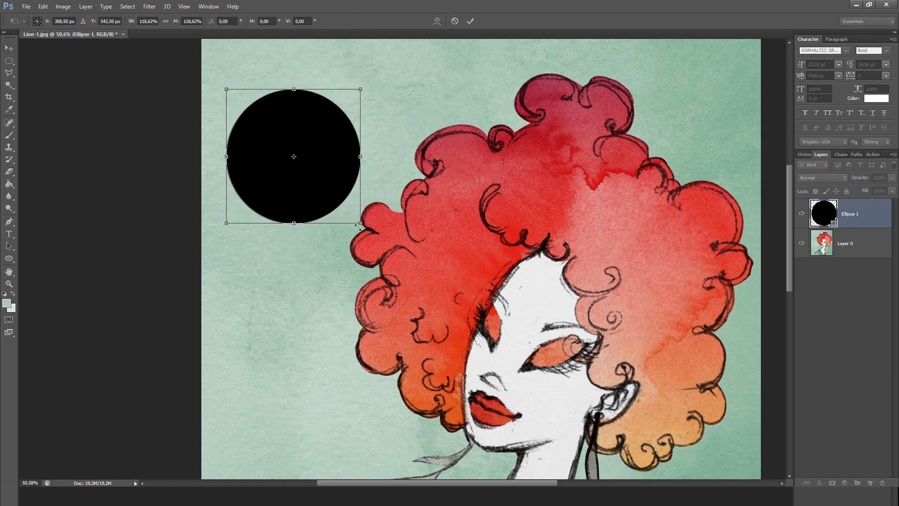
{"action": "key", "text": "Return"}
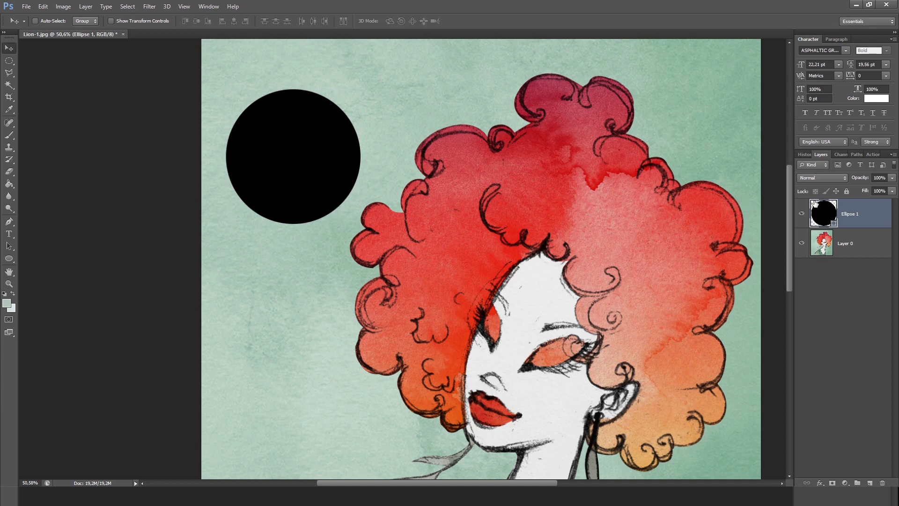
Change the circle's fill colour to white (ffffff)
{"action": "double_click", "coordinate": [820, 218]}
{"action": "left_click", "coordinate": [633, 149]}
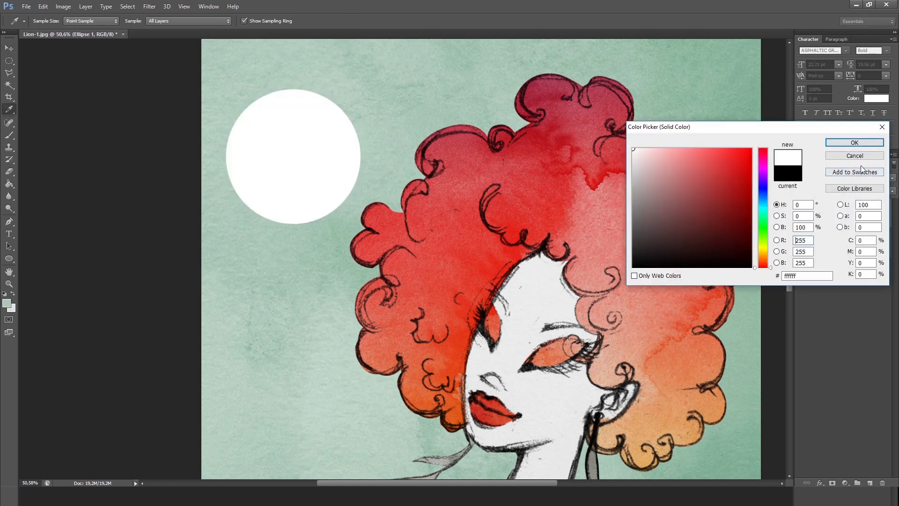
{"action": "left_click", "coordinate": [849, 142]}
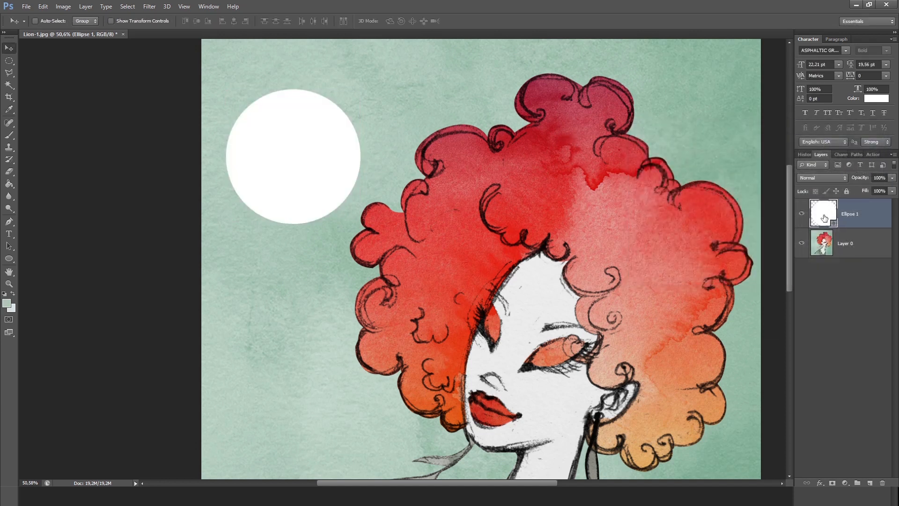
Add a layer mask to the circle layer and ready the Brush tool with black as the painting colour
{"action": "left_click", "coordinate": [832, 483]}
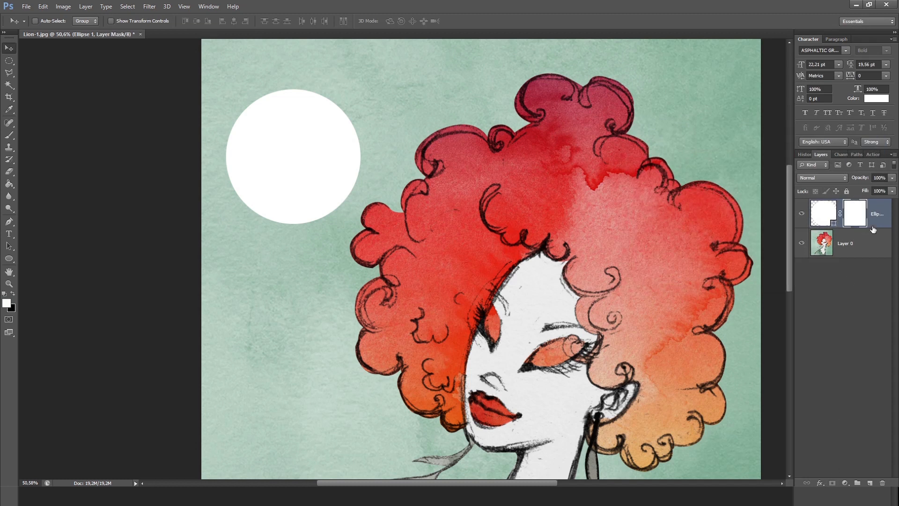
{"action": "key", "text": "b"}
{"action": "key", "text": "x"}
{"action": "scroll", "coordinate": [252, 225], "scroll_direction": "up", "scroll_amount": 3}
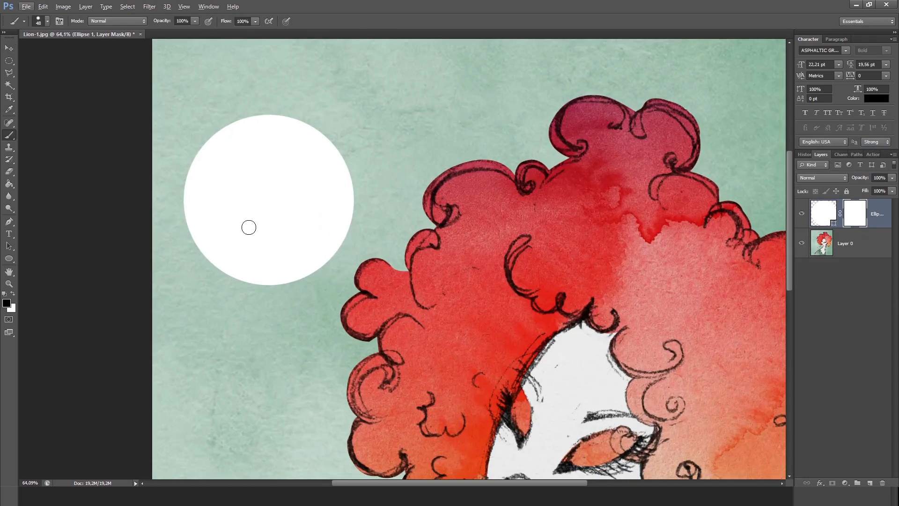
{"action": "left_click", "coordinate": [47, 21]}
{"action": "left_click_drag", "start_coordinate": [57, 51], "coordinate": [62, 52]}
{"action": "mouse_move", "coordinate": [170, 227]}
{"action": "left_mouse_down"}
{"action": "mouse_move", "coordinate": [270, 158]}
{"action": "mouse_move", "coordinate": [316, 188]}
{"action": "mouse_move", "coordinate": [229, 308]}
{"action": "left_mouse_up"}
{"action": "key", "text": "ctrl+alt+z"}
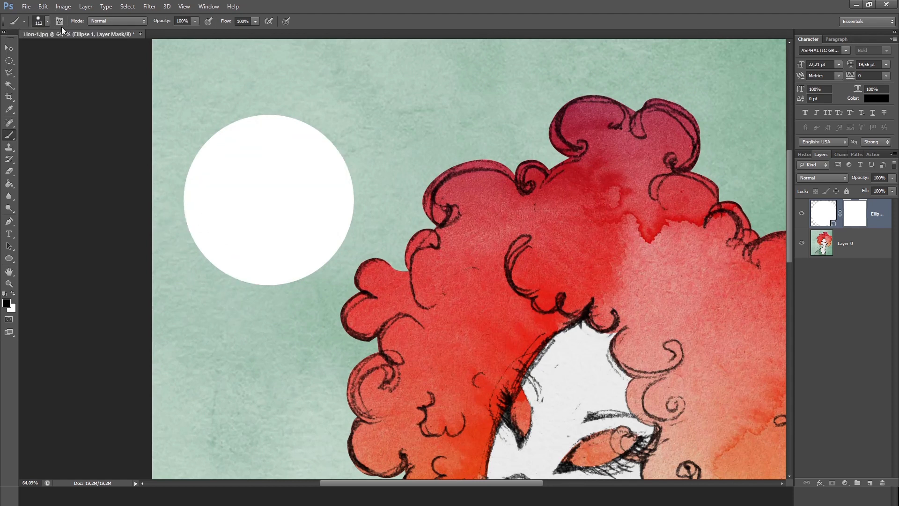
Paint crossing black streaks on the circle's mask with a 112 px bristle brush
{"action": "left_click", "coordinate": [47, 22]}
{"action": "left_click", "coordinate": [49, 123]}
{"action": "mouse_move", "coordinate": [179, 216]}
{"action": "left_mouse_down"}
{"action": "mouse_move", "coordinate": [346, 150]}
{"action": "mouse_move", "coordinate": [268, 236]}
{"action": "mouse_move", "coordinate": [201, 270]}
{"action": "left_mouse_up"}
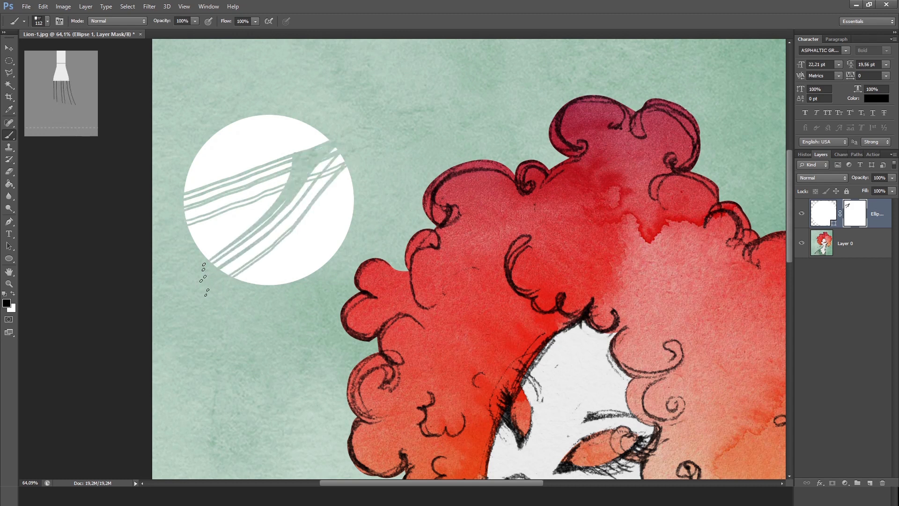
{"action": "mouse_move", "coordinate": [200, 131]}
{"action": "left_mouse_down"}
{"action": "mouse_move", "coordinate": [234, 169]}
{"action": "mouse_move", "coordinate": [344, 229]}
{"action": "left_mouse_up"}
{"action": "scroll", "coordinate": [245, 170], "scroll_direction": "down", "scroll_amount": 2}
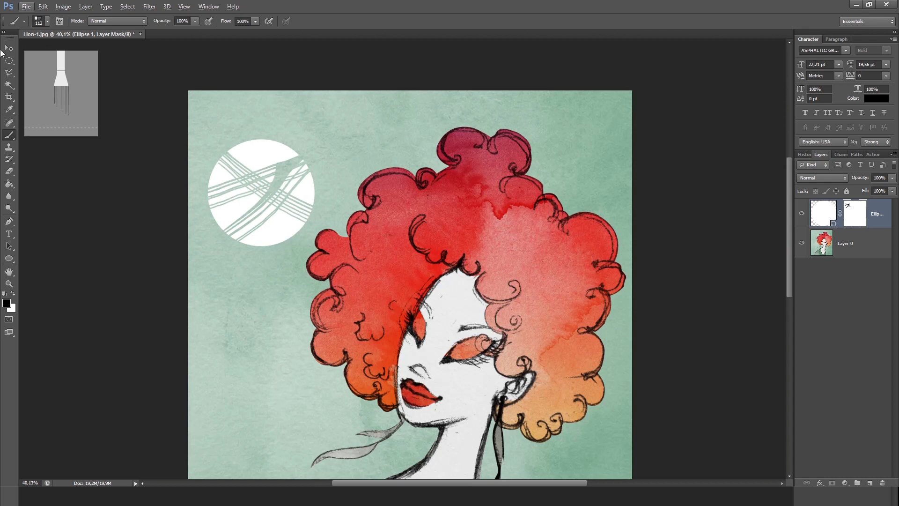
{"action": "key", "text": "v"}
{"action": "scroll", "coordinate": [229, 172], "scroll_direction": "up", "scroll_amount": 2}
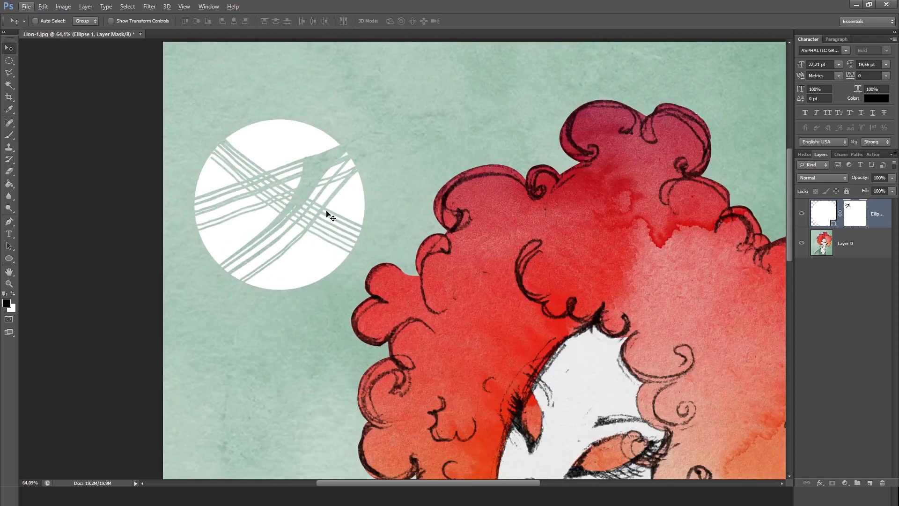
Draw a white pentagon with the Polygon tool and place it below the circle
{"action": "left_click", "coordinate": [8, 258]}
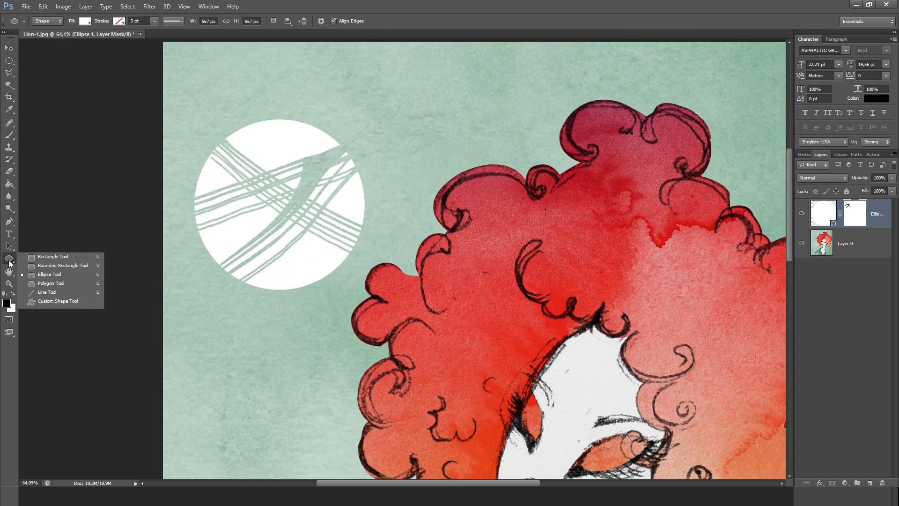
{"action": "left_click", "coordinate": [45, 280]}
{"action": "scroll", "coordinate": [189, 222], "scroll_direction": "down", "scroll_amount": 2}
{"action": "scroll", "coordinate": [222, 307], "scroll_direction": "up", "scroll_amount": 1}
{"action": "left_click_drag", "start_coordinate": [208, 309], "coordinate": [252, 357]}
{"action": "left_click", "coordinate": [9, 47]}
{"action": "left_click_drag", "start_coordinate": [204, 318], "coordinate": [255, 323]}
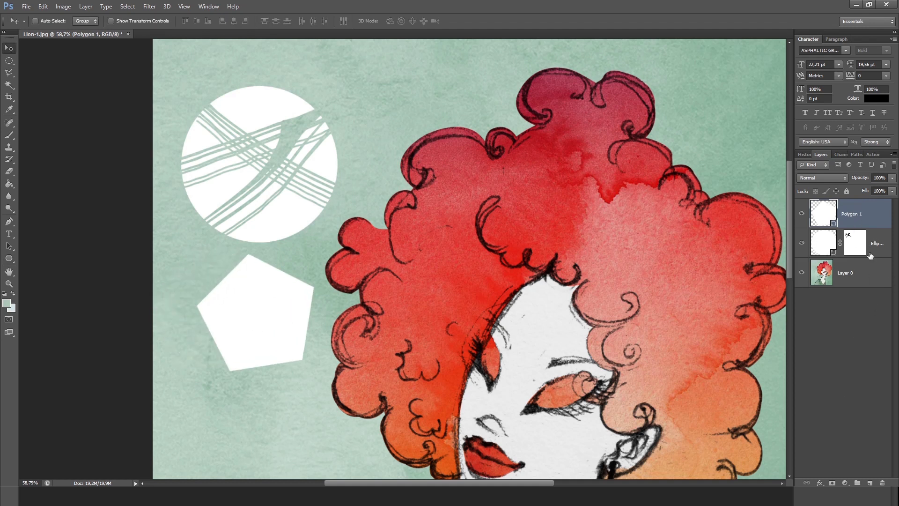
Enlarge the pentagon with Free Transform to roughly match the circle's size
{"action": "key", "text": "ctrl+t"}
{"action": "left_click_drag", "start_coordinate": [197, 372], "coordinate": [173, 398]}
{"action": "key", "text": "Return"}
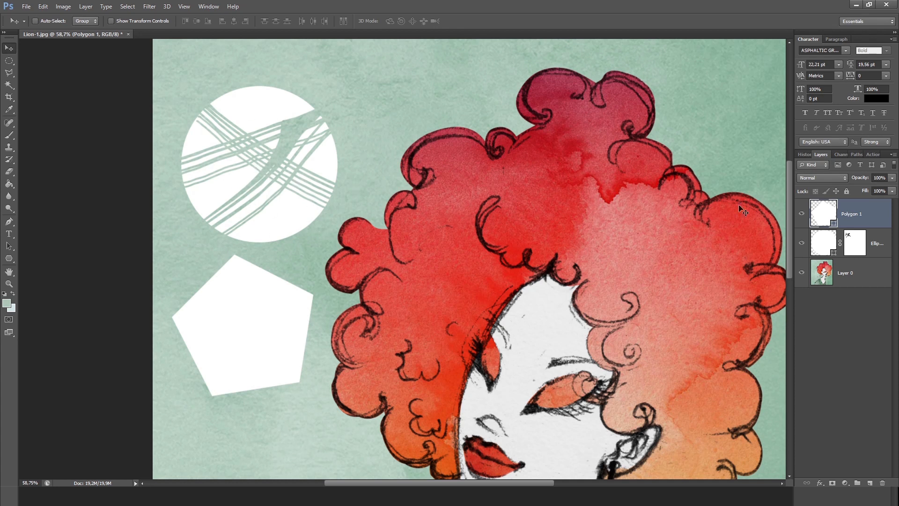
Copy the circle layer's streaked mask onto the pentagon layer
{"action": "left_click", "coordinate": [855, 249]}
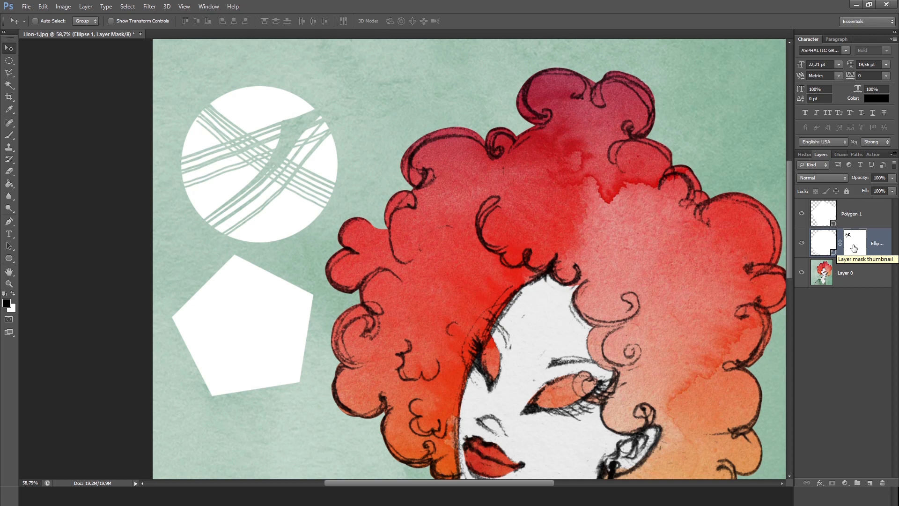
{"action": "left_click_drag", "start_coordinate": [855, 245], "coordinate": [855, 217]}
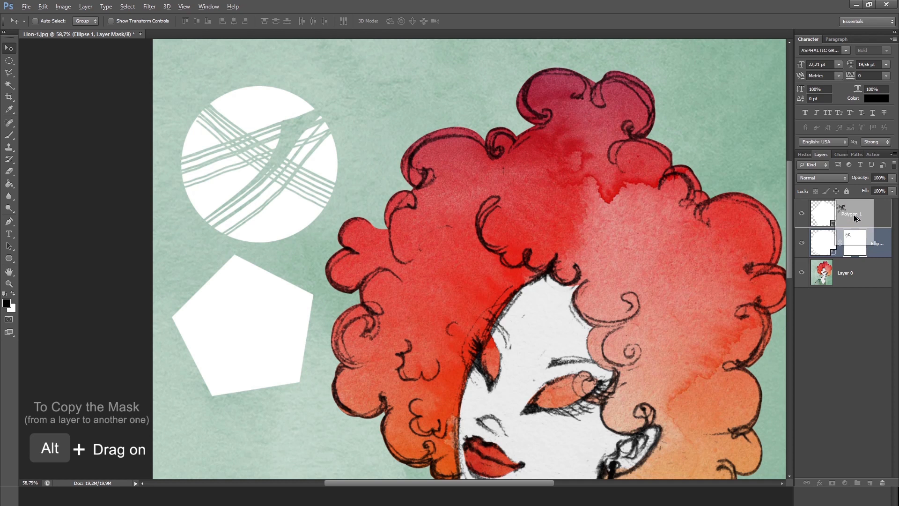
{"action": "left_click_drag", "start_coordinate": [854, 215], "coordinate": [854, 216]}
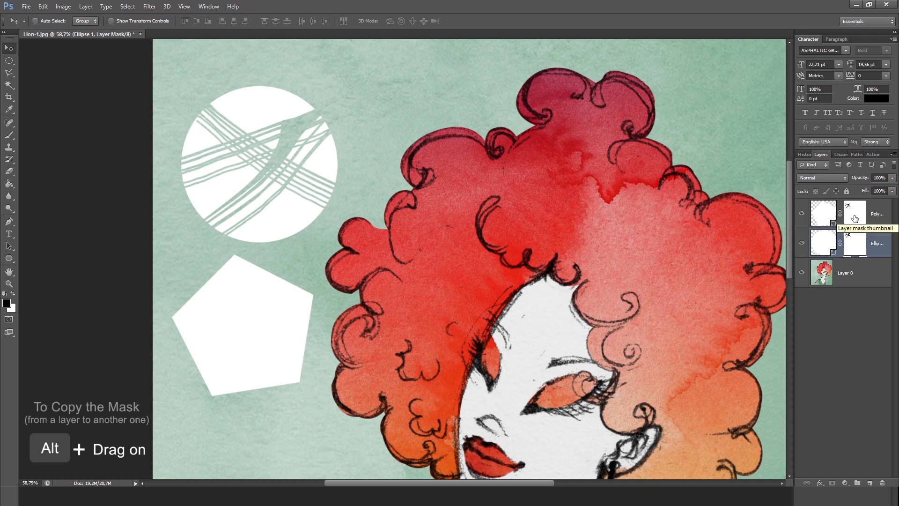
Unlink the pentagon's mask, move it down so the streaks cross the pentagon, and relink it
{"action": "left_click", "coordinate": [855, 215]}
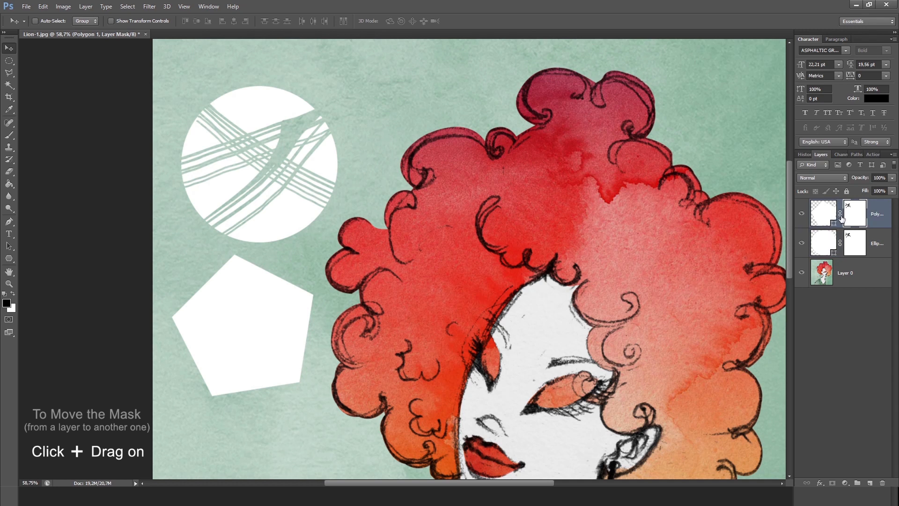
{"action": "scroll", "coordinate": [320, 150], "scroll_direction": "down", "scroll_amount": 2}
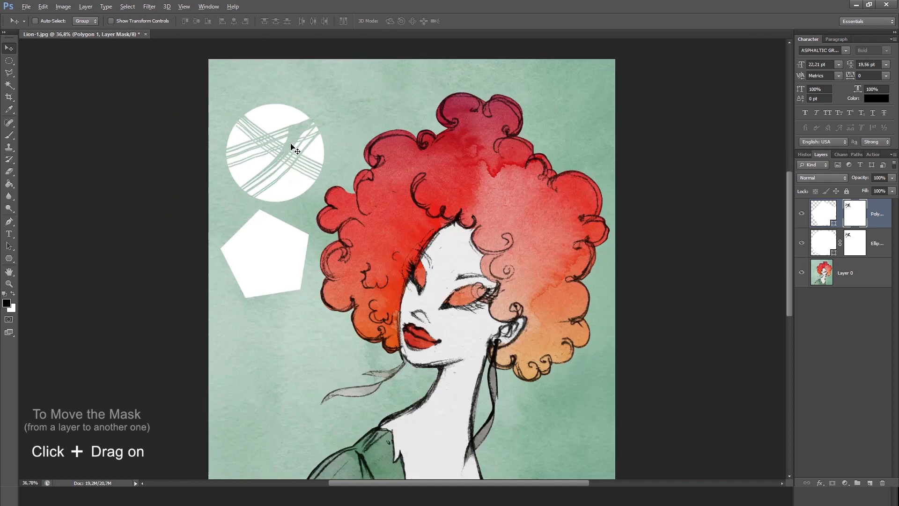
{"action": "left_click_drag", "start_coordinate": [291, 157], "coordinate": [276, 242]}
{"action": "scroll", "coordinate": [274, 237], "scroll_direction": "up", "scroll_amount": 2}
{"action": "scroll", "coordinate": [246, 242], "scroll_direction": "down", "scroll_amount": 2}
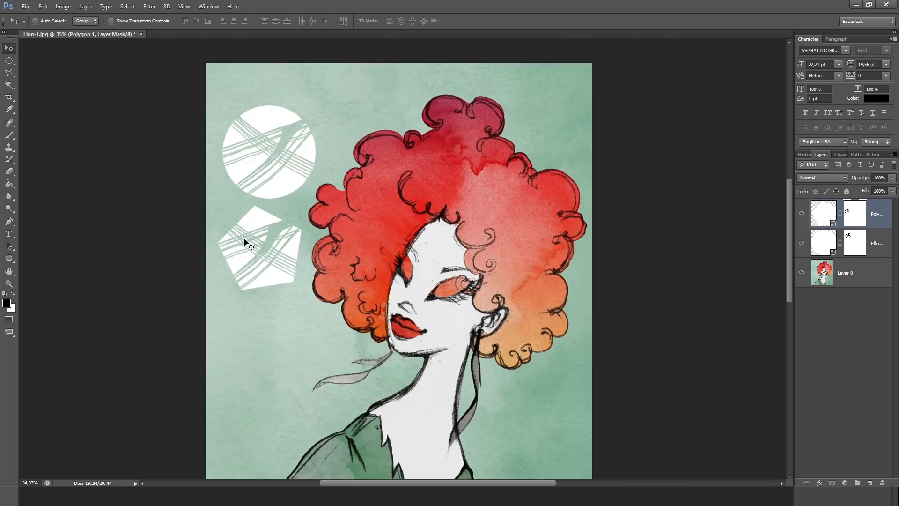
{"action": "scroll", "coordinate": [246, 244], "scroll_direction": "up", "scroll_amount": 1}
Group the pentagon and circle layers and add a layer mask to the group
{"action": "left_click", "coordinate": [882, 242], "text": "shift"}
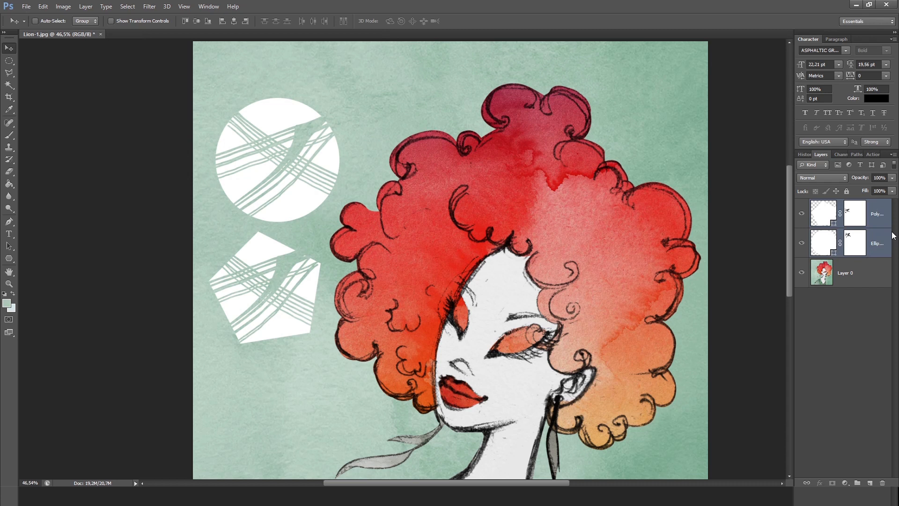
{"action": "key", "text": "ctrl+g"}
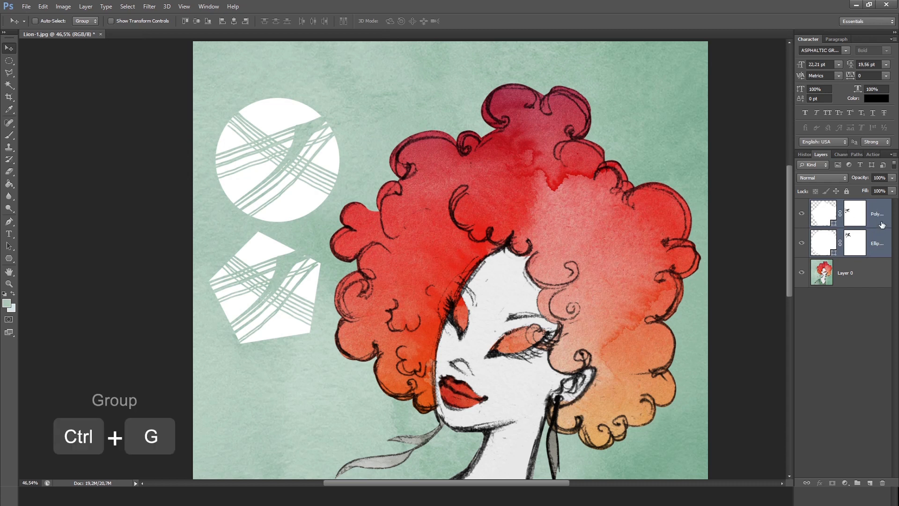
{"action": "key", "text": "ctrl+g"}
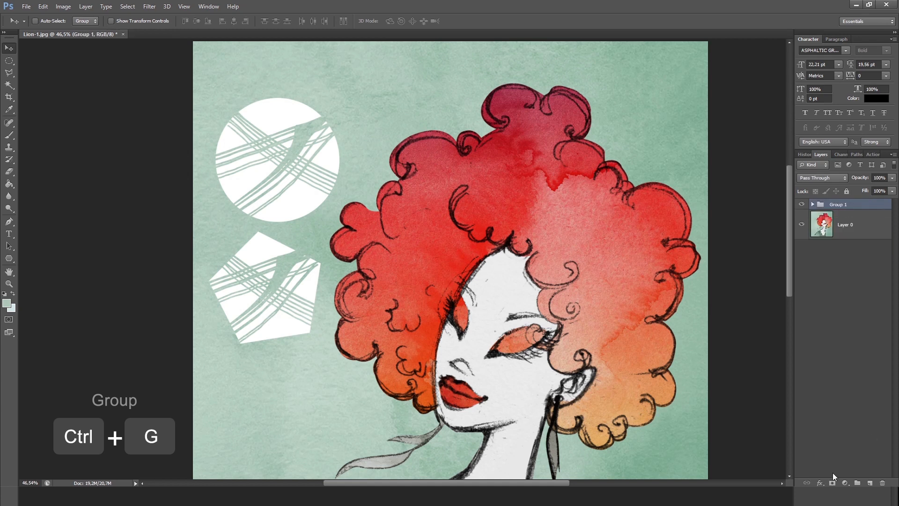
{"action": "left_click", "coordinate": [832, 482]}
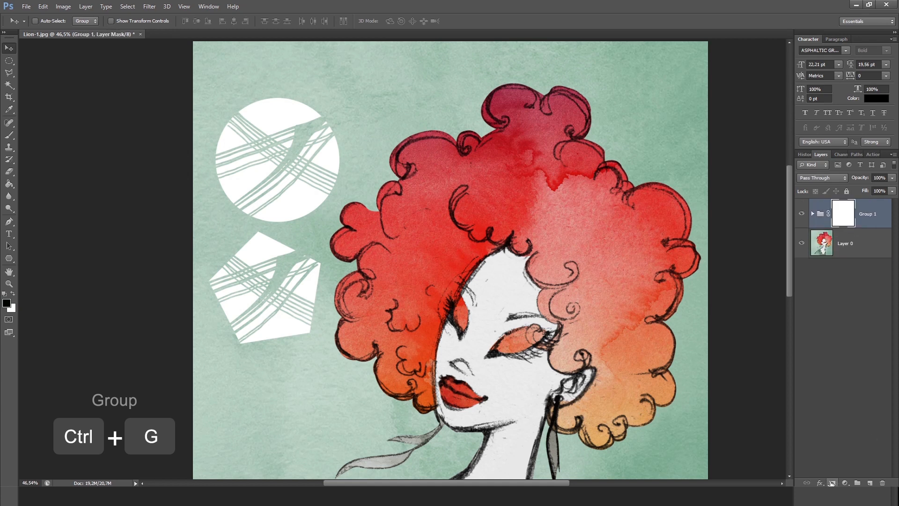
Make a large circular selection and position it so it overlaps both the circle and the pentagon
{"action": "left_click", "coordinate": [9, 258]}
{"action": "left_click", "coordinate": [9, 61]}
{"action": "left_click_drag", "start_coordinate": [347, 214], "coordinate": [555, 423]}
{"action": "left_click", "coordinate": [9, 49]}
{"action": "left_click_drag", "start_coordinate": [429, 239], "coordinate": [351, 145]}
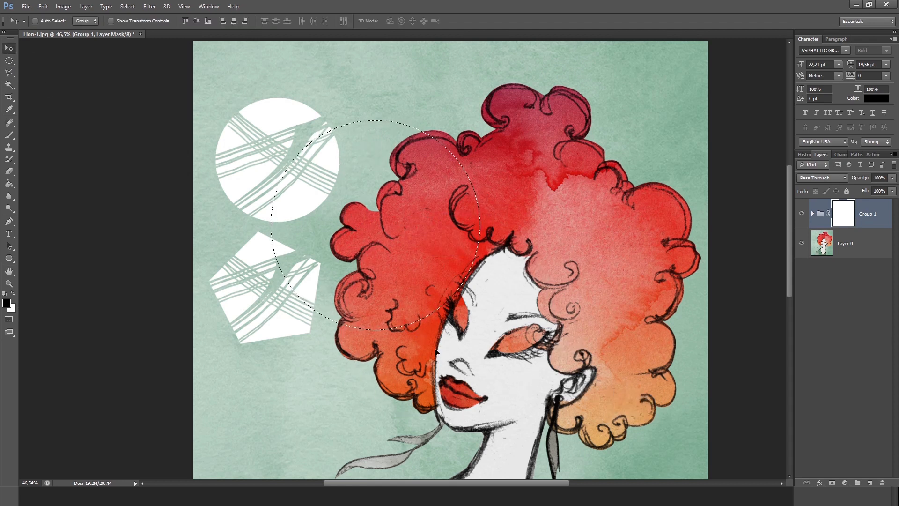
{"action": "left_click", "coordinate": [9, 62]}
{"action": "left_click_drag", "start_coordinate": [337, 185], "coordinate": [317, 181]}
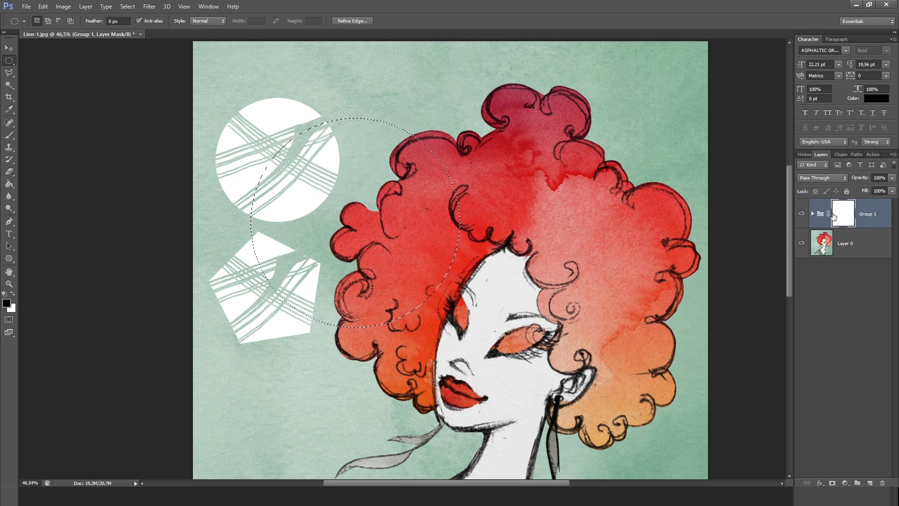
Paint black on the group's mask inside the selection with a 329 px round brush, hiding the overlapped parts of both shapes
{"action": "left_click", "coordinate": [9, 136]}
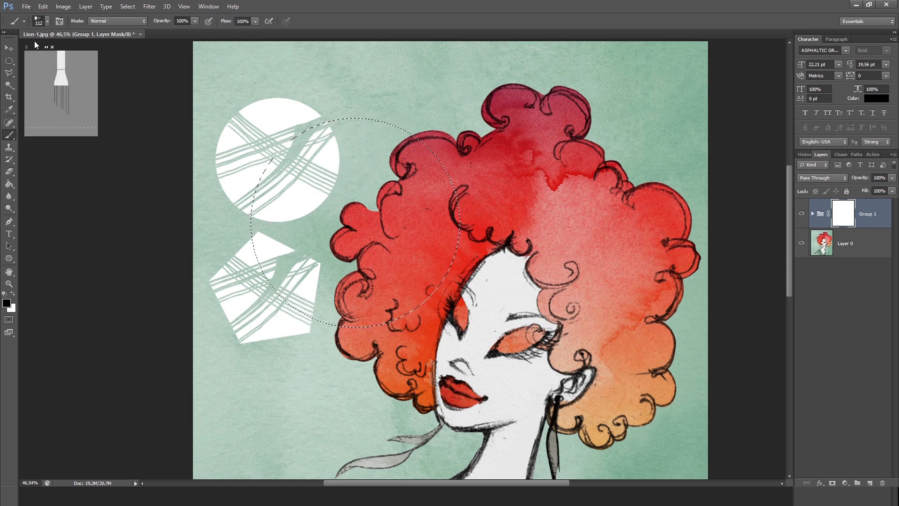
{"action": "left_click", "coordinate": [46, 21]}
{"action": "left_click", "coordinate": [64, 94]}
{"action": "left_click", "coordinate": [98, 50]}
{"action": "left_click_drag", "start_coordinate": [98, 51], "coordinate": [88, 52]}
{"action": "mouse_move", "coordinate": [323, 164]}
{"action": "left_mouse_down"}
{"action": "mouse_move", "coordinate": [279, 237]}
{"action": "mouse_move", "coordinate": [291, 187]}
{"action": "left_mouse_up"}
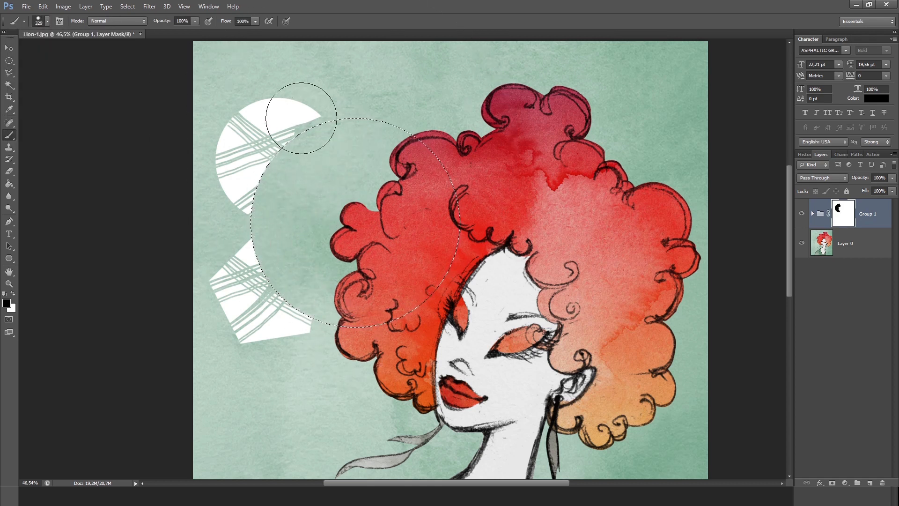
Clear the circular selection, and disable and re-enable the pentagon layer's mask several times to compare
{"action": "key", "text": "m"}
{"action": "key", "text": "ctrl+d"}
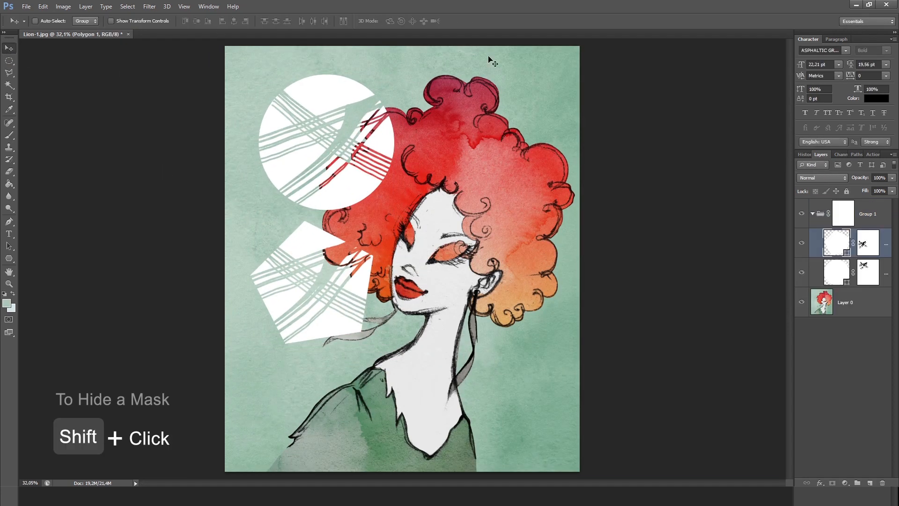
{"action": "left_click", "coordinate": [863, 247], "text": "shift"}
{"action": "left_click", "coordinate": [863, 247], "text": "shift"}
{"action": "left_click", "coordinate": [862, 247], "text": "shift"}
{"action": "left_click", "coordinate": [863, 247], "text": "shift"}
{"action": "left_click", "coordinate": [863, 246], "text": "shift"}
{"action": "left_click", "coordinate": [863, 246], "text": "shift"}
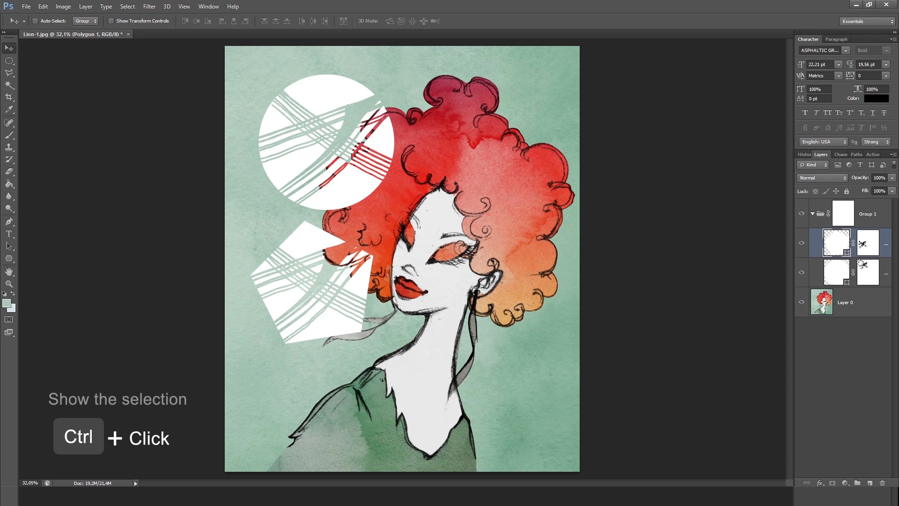
Load the pentagon's layer mask as a selection, and invert the mask so only the streaks show
{"action": "left_click", "coordinate": [864, 245], "text": "ctrl"}
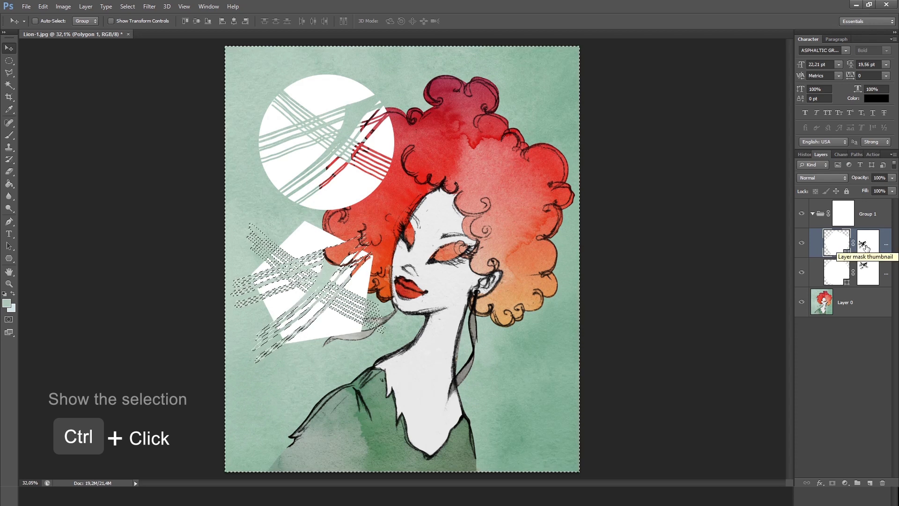
{"action": "left_click_drag", "start_coordinate": [316, 268], "coordinate": [325, 268]}
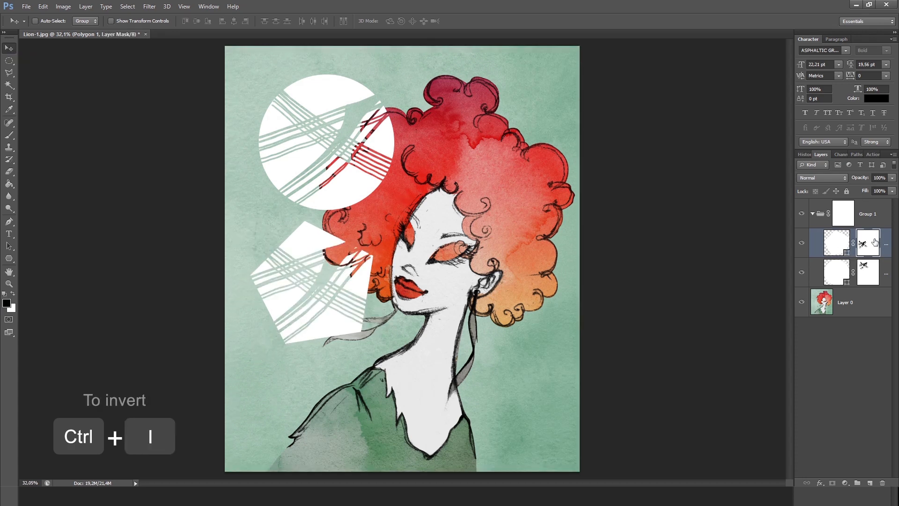
{"action": "key", "text": "ctrl+i"}
Enlarge the pentagon layer together with its linked mask using Free Transform, spreading the white streaks across the lower left of the illustration
{"action": "left_click_drag", "start_coordinate": [316, 281], "coordinate": [262, 338]}
{"action": "left_click", "coordinate": [836, 242]}
{"action": "key", "text": "ctrl+t"}
{"action": "left_click_drag", "start_coordinate": [312, 277], "coordinate": [482, 244]}
{"action": "key", "text": "Return"}
{"action": "scroll", "coordinate": [415, 281], "scroll_direction": "up", "scroll_amount": 3}
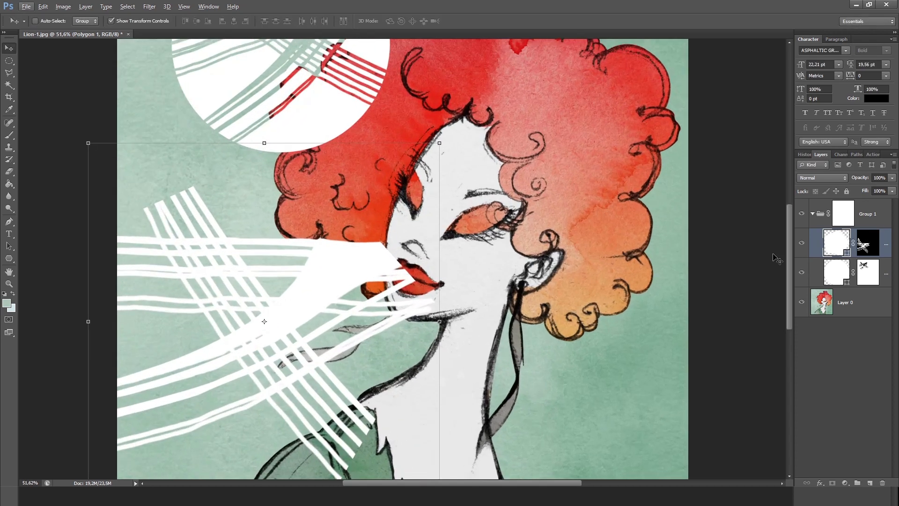
Hide the group of shapes to view the illustration alone, and show the group again
{"action": "left_click", "coordinate": [813, 213]}
{"action": "left_click", "coordinate": [801, 214]}
{"action": "left_click", "coordinate": [826, 243]}
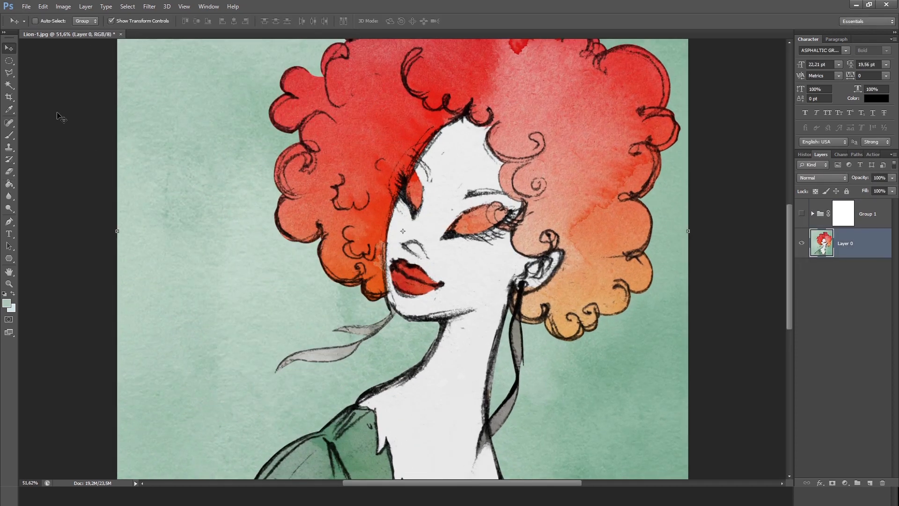
{"action": "left_click", "coordinate": [813, 213]}
{"action": "left_click", "coordinate": [802, 213]}
Lower the group's opacity to 48% so the hair shows through the shapes
{"action": "left_click", "coordinate": [842, 211]}
{"action": "left_click", "coordinate": [892, 178]}
{"action": "left_click_drag", "start_coordinate": [892, 188], "coordinate": [867, 188]}
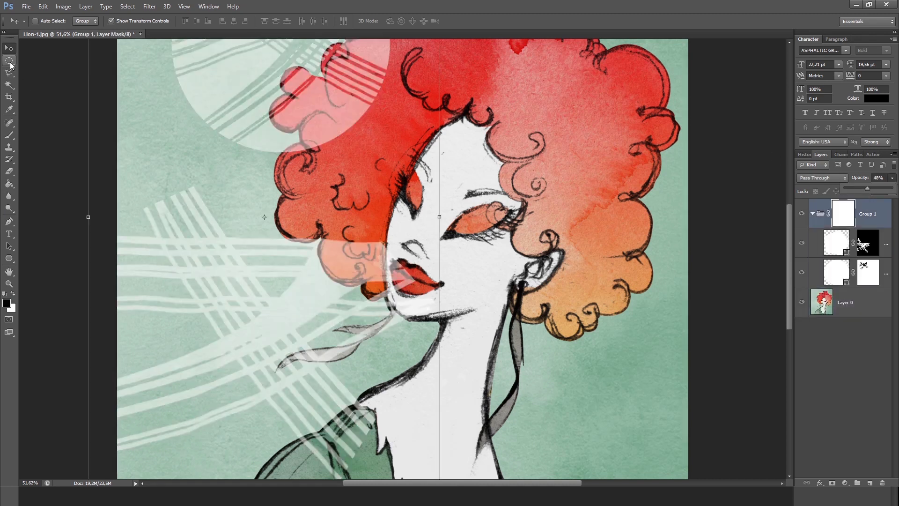
Outline the hair overlapping the shapes with the Lasso tool to mask that area out of the group
{"action": "left_click", "coordinate": [11, 74]}
{"action": "left_click", "coordinate": [48, 71]}
{"action": "left_click_drag", "start_coordinate": [268, 162], "coordinate": [269, 214]}
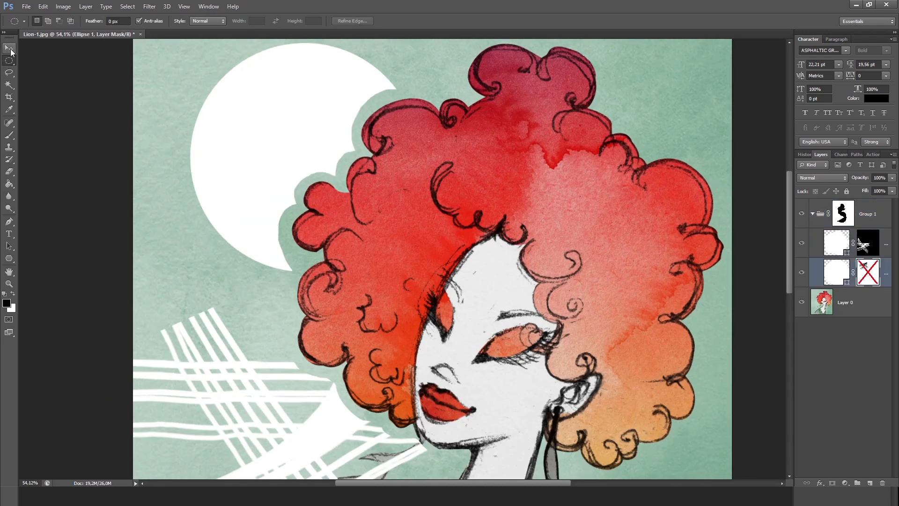
Place a smaller copy of the white circle behind the upper left of the hair
{"action": "left_click", "coordinate": [11, 51]}
{"action": "scroll", "coordinate": [409, 140], "scroll_direction": "down", "scroll_amount": 3}
{"action": "scroll", "coordinate": [409, 139], "scroll_direction": "up", "scroll_amount": 3}
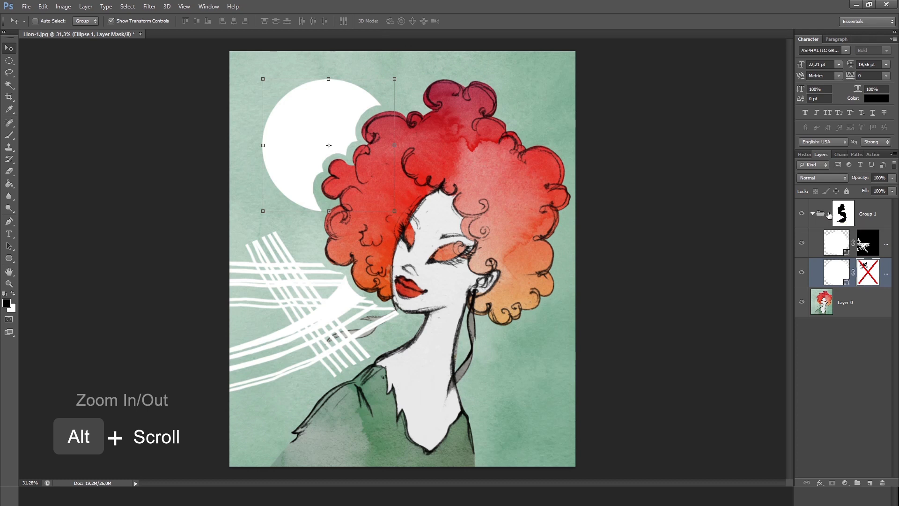
{"action": "mouse_move", "coordinate": [330, 101]}
{"action": "left_mouse_down"}
{"action": "mouse_move", "coordinate": [331, 127]}
{"action": "mouse_move", "coordinate": [412, 77]}
{"action": "left_mouse_up"}
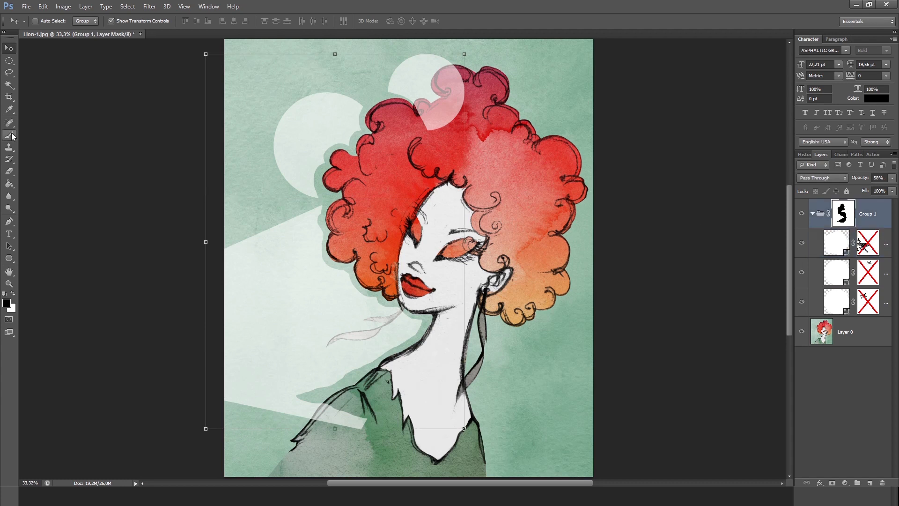
Paint black on the group's mask over the upper hair, ribbon, neck and shoulder to hide the overlapping shapes
{"action": "key", "text": "x"}
{"action": "left_click_drag", "start_coordinate": [433, 106], "coordinate": [394, 120]}
{"action": "scroll", "coordinate": [384, 329], "scroll_direction": "up", "scroll_amount": 6}
{"action": "left_click_drag", "start_coordinate": [440, 272], "coordinate": [304, 305]}
{"action": "key", "text": "x"}
{"action": "key", "text": "x"}
{"action": "mouse_move", "coordinate": [398, 313]}
{"action": "left_mouse_down"}
{"action": "mouse_move", "coordinate": [454, 272]}
{"action": "mouse_move", "coordinate": [215, 409]}
{"action": "left_mouse_up"}
{"action": "scroll", "coordinate": [215, 409], "scroll_direction": "down", "scroll_amount": 5}
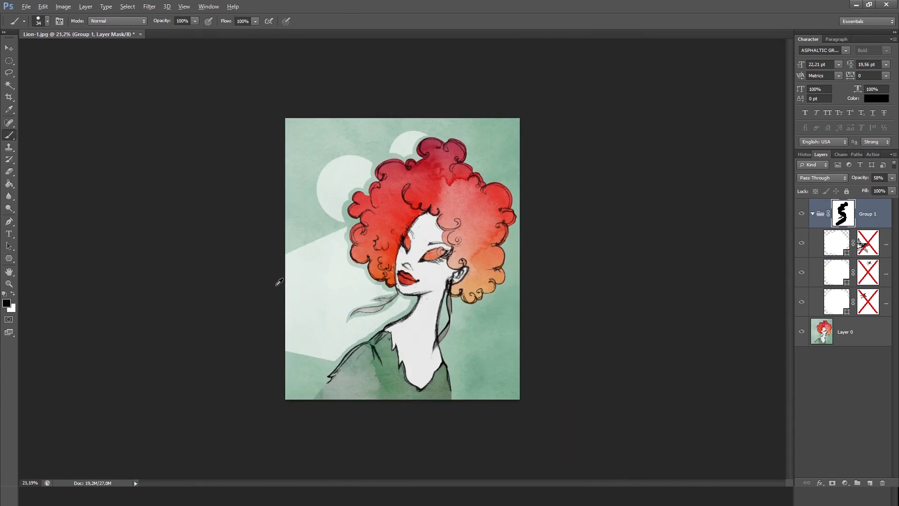
{"action": "scroll", "coordinate": [333, 229], "scroll_direction": "up", "scroll_amount": 1}
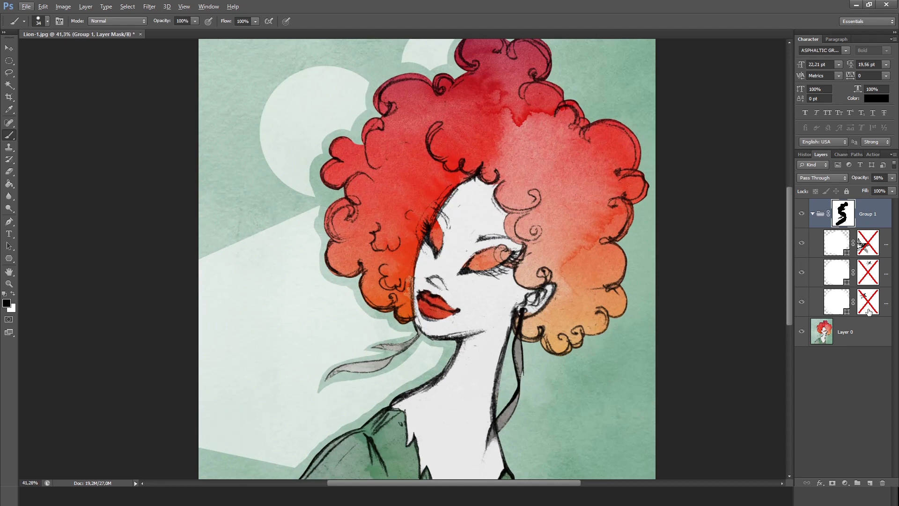
{"action": "scroll", "coordinate": [211, 181], "scroll_direction": "down", "scroll_amount": 2}
{"action": "key", "text": "v"}
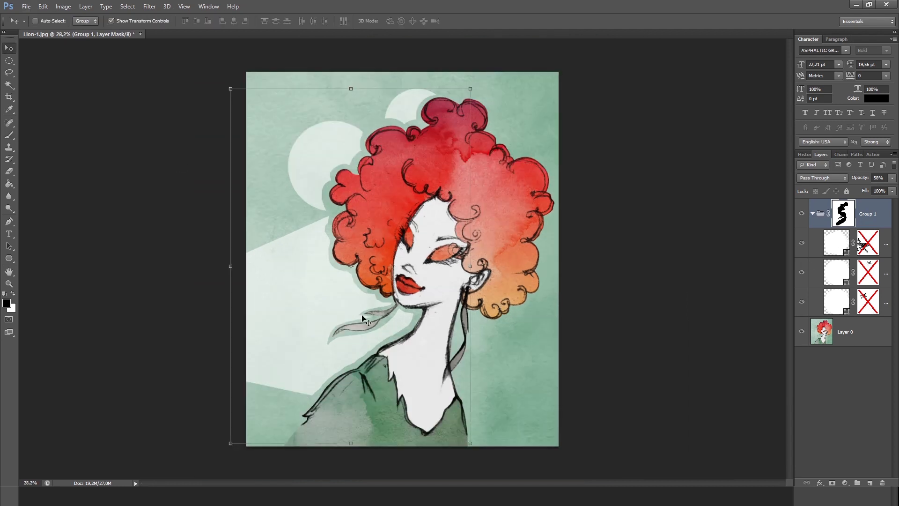
Draw a large black circle with the Ellipse shape tool over the lower left of the figure
{"action": "left_click", "coordinate": [9, 258]}
{"action": "left_click", "coordinate": [42, 275]}
{"action": "left_click_drag", "start_coordinate": [277, 278], "coordinate": [440, 443]}
{"action": "key", "text": "v"}
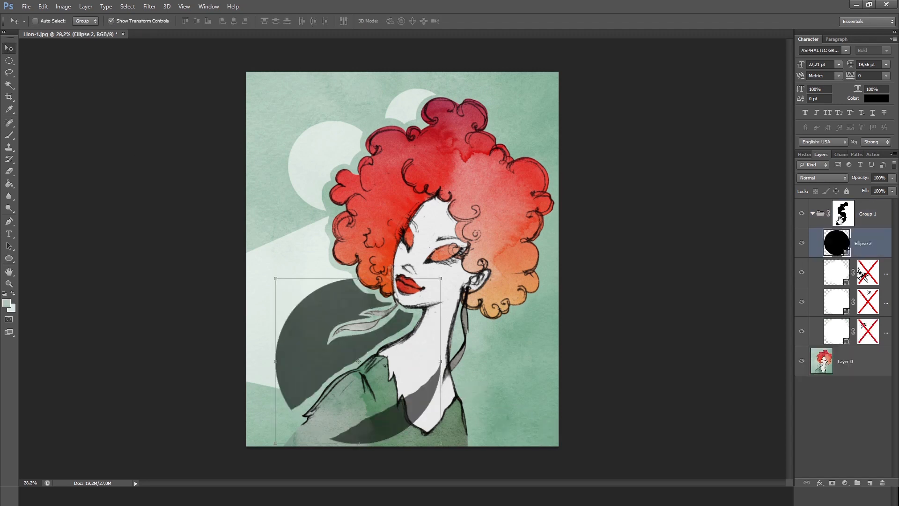
Move the black circle above the group, shift it up and left, and scale it to 127.90%
{"action": "left_click_drag", "start_coordinate": [862, 199], "coordinate": [859, 203]}
{"action": "left_click_drag", "start_coordinate": [330, 351], "coordinate": [285, 295]}
{"action": "key", "text": "ctrl+t"}
{"action": "left_click_drag", "start_coordinate": [396, 381], "coordinate": [441, 425]}
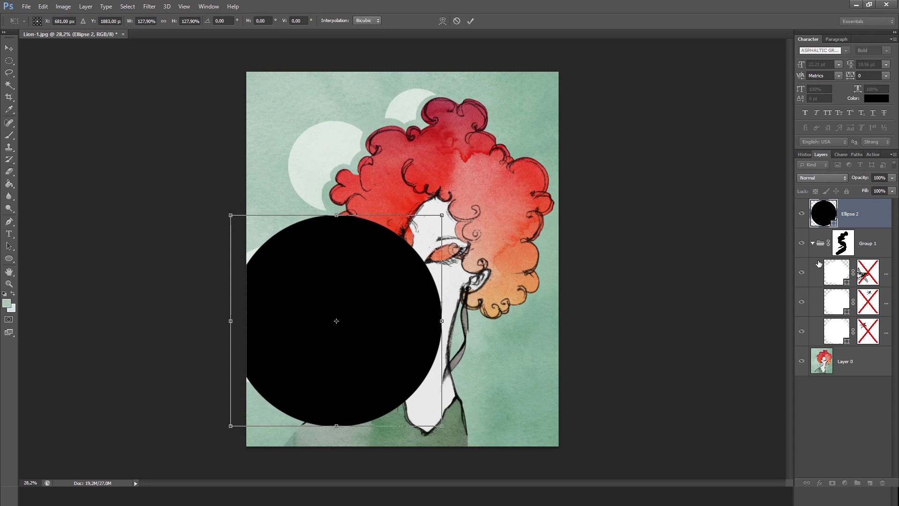
{"action": "key", "text": "Return"}
Recolor the black circle white and place its layer at the bottom of the group
{"action": "double_click", "coordinate": [824, 213]}
{"action": "left_click", "coordinate": [636, 148]}
{"action": "left_click", "coordinate": [864, 140]}
{"action": "left_click_drag", "start_coordinate": [867, 232], "coordinate": [841, 348]}
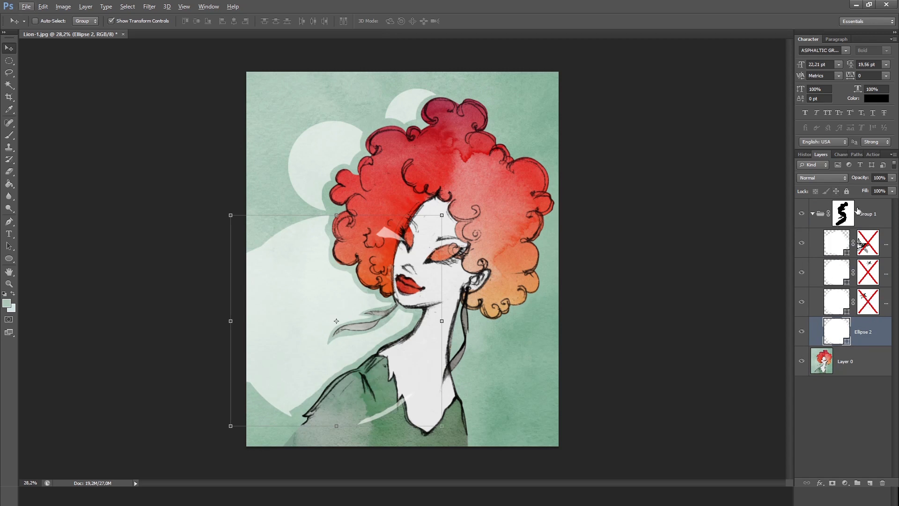
Hide the pentagon layer and refine the group's mask around the shoulder with a 135 px brush, alternating black and white
{"action": "left_click", "coordinate": [802, 243]}
{"action": "left_click", "coordinate": [842, 213]}
{"action": "key", "text": "d"}
{"action": "key", "text": "b"}
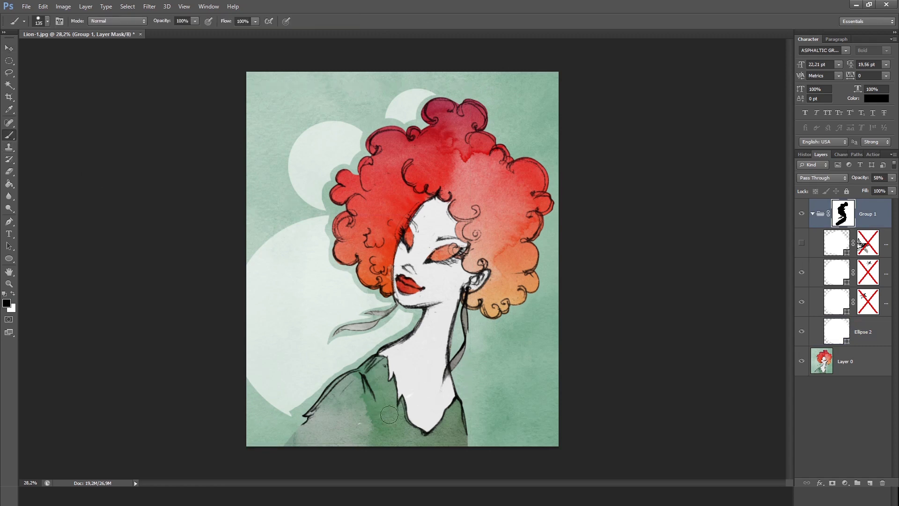
{"action": "left_click_drag", "start_coordinate": [310, 388], "coordinate": [292, 405]}
{"action": "key", "text": "x"}
{"action": "mouse_move", "coordinate": [323, 375]}
{"action": "left_mouse_down"}
{"action": "mouse_move", "coordinate": [299, 404]}
{"action": "mouse_move", "coordinate": [304, 371]}
{"action": "mouse_move", "coordinate": [332, 394]}
{"action": "mouse_move", "coordinate": [309, 417]}
{"action": "left_mouse_up"}
{"action": "key", "text": "x"}
Delete the hidden pentagon layer from the group
{"action": "left_click", "coordinate": [9, 48]}
{"action": "scroll", "coordinate": [159, 264], "scroll_direction": "down", "scroll_amount": 2}
{"action": "scroll", "coordinate": [415, 206], "scroll_direction": "up", "scroll_amount": 5}
{"action": "left_click_drag", "start_coordinate": [837, 245], "coordinate": [883, 483]}
Re-enable the original circle's mask and load the smaller circle's mask as a selection
{"action": "left_click", "coordinate": [836, 272]}
{"action": "scroll", "coordinate": [421, 187], "scroll_direction": "down", "scroll_amount": 2}
{"action": "left_click", "coordinate": [867, 272]}
{"action": "left_click", "coordinate": [867, 243], "text": "ctrl"}
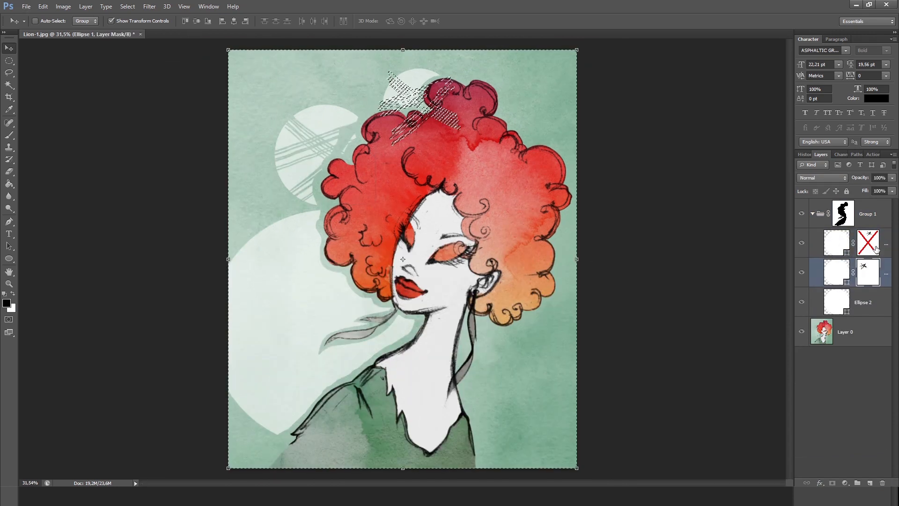
{"action": "left_click", "coordinate": [9, 60]}
{"action": "key", "text": "Return"}
Delete the layer masks from both the original circle and its smaller copy
{"action": "left_click", "coordinate": [9, 48]}
{"action": "left_click_drag", "start_coordinate": [868, 243], "coordinate": [882, 482]}
{"action": "key", "text": "Return"}
{"action": "left_click_drag", "start_coordinate": [867, 272], "coordinate": [882, 483]}
{"action": "left_click", "coordinate": [420, 190]}
Duplicate the circle twice, enlarging the copies and placing them at the upper right and lower right of the figure
{"action": "scroll", "coordinate": [352, 157], "scroll_direction": "down", "scroll_amount": 1}
{"action": "right_click", "coordinate": [869, 243]}
{"action": "left_click", "coordinate": [824, 263]}
{"action": "key", "text": "Return"}
{"action": "left_click_drag", "start_coordinate": [533, 157], "coordinate": [567, 192]}
{"action": "mouse_move", "coordinate": [530, 133]}
{"action": "left_mouse_down"}
{"action": "mouse_move", "coordinate": [514, 145]}
{"action": "mouse_move", "coordinate": [518, 112]}
{"action": "left_mouse_up"}
{"action": "left_click_drag", "start_coordinate": [455, 171], "coordinate": [417, 251]}
{"action": "key", "text": "Return"}
{"action": "left_click_drag", "start_coordinate": [547, 169], "coordinate": [515, 304]}
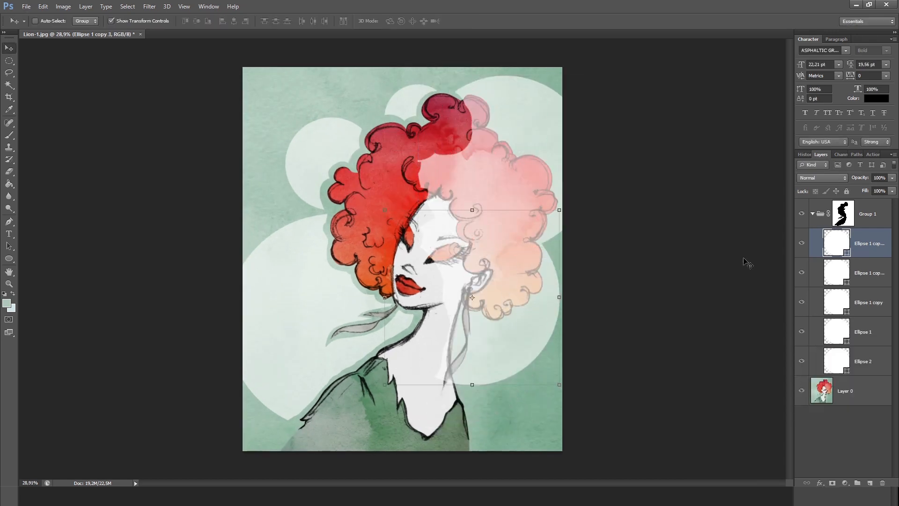
Paint black on the group's mask to hide the new circles over the hair, face and neck
{"action": "left_click", "coordinate": [843, 214]}
{"action": "scroll", "coordinate": [493, 229], "scroll_direction": "up", "scroll_amount": 3}
{"action": "key", "text": "b"}
{"action": "left_click", "coordinate": [47, 21]}
{"action": "mouse_move", "coordinate": [482, 95]}
{"action": "left_mouse_down"}
{"action": "mouse_move", "coordinate": [467, 299]}
{"action": "mouse_move", "coordinate": [433, 414]}
{"action": "left_mouse_up"}
{"action": "scroll", "coordinate": [555, 220], "scroll_direction": "down", "scroll_amount": 4}
{"action": "scroll", "coordinate": [556, 221], "scroll_direction": "up", "scroll_amount": 6}
{"action": "key", "text": "x"}
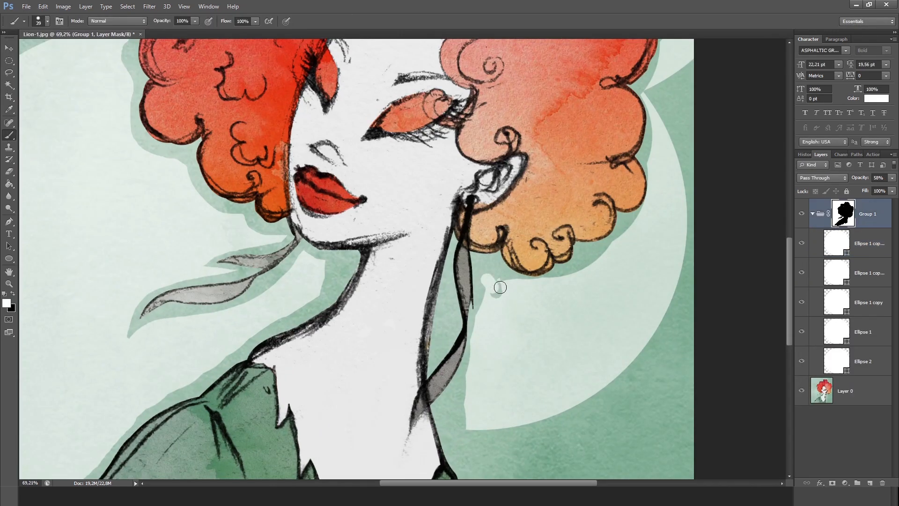
Refine the group's mask around the neck and earring with a 39 px brush, alternating white and black
{"action": "left_click_drag", "start_coordinate": [500, 287], "coordinate": [487, 307]}
{"action": "scroll", "coordinate": [468, 327], "scroll_direction": "up", "scroll_amount": 1}
{"action": "key", "text": "x"}
{"action": "left_click_drag", "start_coordinate": [452, 243], "coordinate": [443, 327]}
{"action": "key", "text": "x"}
{"action": "left_click_drag", "start_coordinate": [417, 237], "coordinate": [411, 285]}
{"action": "key", "text": "x"}
{"action": "scroll", "coordinate": [411, 283], "scroll_direction": "down", "scroll_amount": 5}
Raise the group's opacity to 100%
{"action": "left_click", "coordinate": [892, 178]}
{"action": "left_click_drag", "start_coordinate": [875, 190], "coordinate": [895, 190]}
{"action": "left_click", "coordinate": [23, 6]}
{"action": "left_click", "coordinate": [8, 48]}
{"action": "scroll", "coordinate": [541, 350], "scroll_direction": "down", "scroll_amount": 1}
{"action": "left_click", "coordinate": [892, 178]}
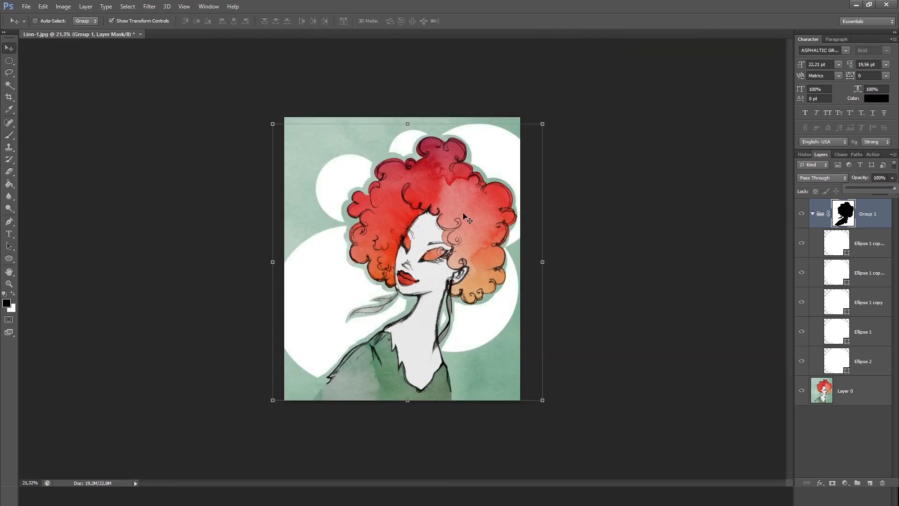
{"action": "scroll", "coordinate": [422, 293], "scroll_direction": "up", "scroll_amount": 2}
{"action": "key", "text": "b"}
{"action": "scroll", "coordinate": [421, 293], "scroll_direction": "up", "scroll_amount": 5}
{"action": "scroll", "coordinate": [401, 315], "scroll_direction": "down", "scroll_amount": 5}
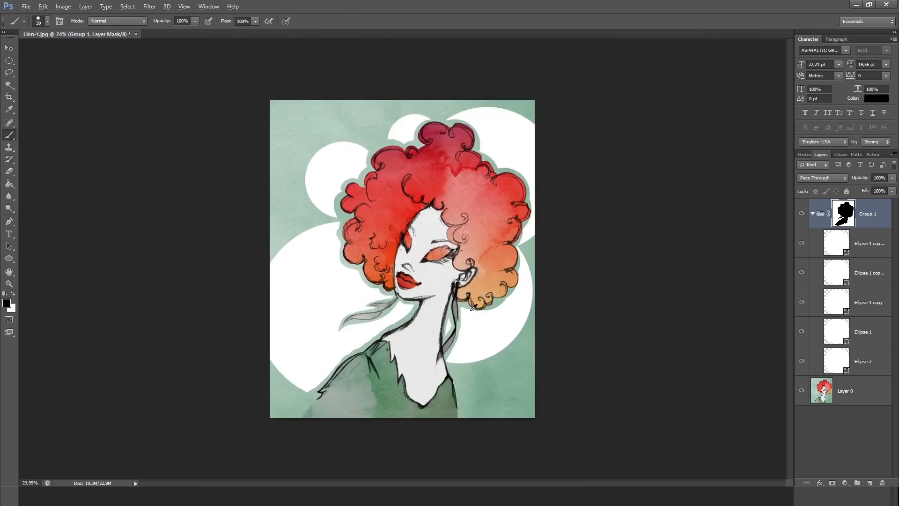
Collapse the group, and disable and re-enable its layer mask repeatedly to compare
{"action": "left_click", "coordinate": [812, 213]}
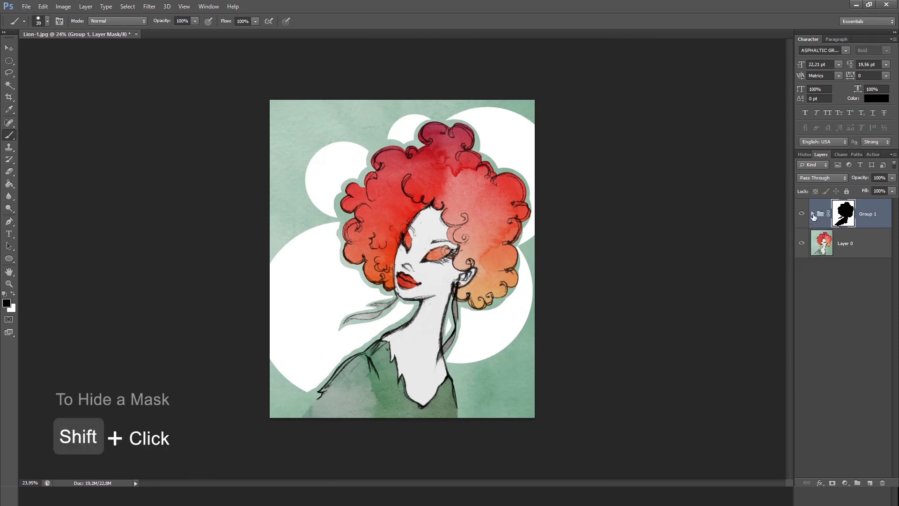
{"action": "left_click", "coordinate": [847, 214], "text": "shift"}
{"action": "left_click", "coordinate": [847, 214], "text": "shift"}
{"action": "left_click", "coordinate": [847, 213], "text": "shift"}
{"action": "left_click", "coordinate": [846, 214], "text": "shift"}
{"action": "left_click", "coordinate": [847, 214], "text": "shift"}
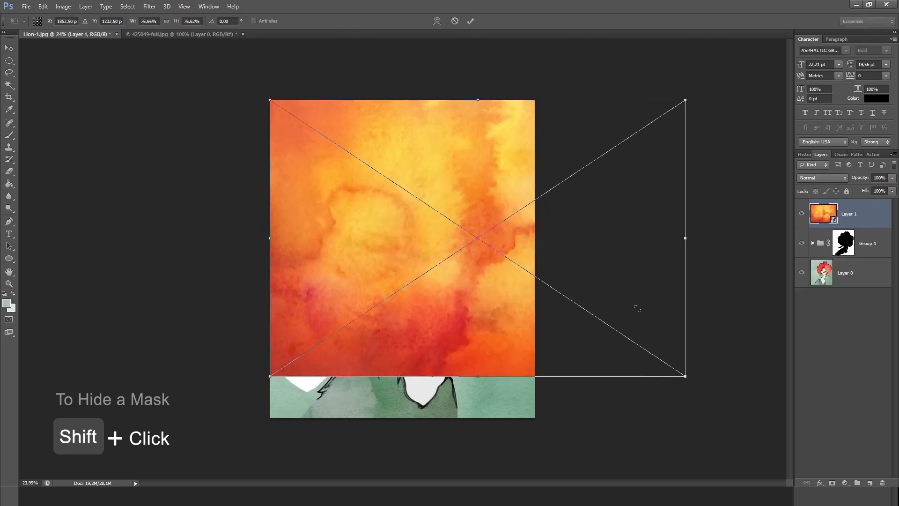
Center the orange watercolor texture over the figure and clip it to the masked group
{"action": "left_click_drag", "start_coordinate": [634, 307], "coordinate": [604, 333]}
{"action": "key", "text": "Return"}
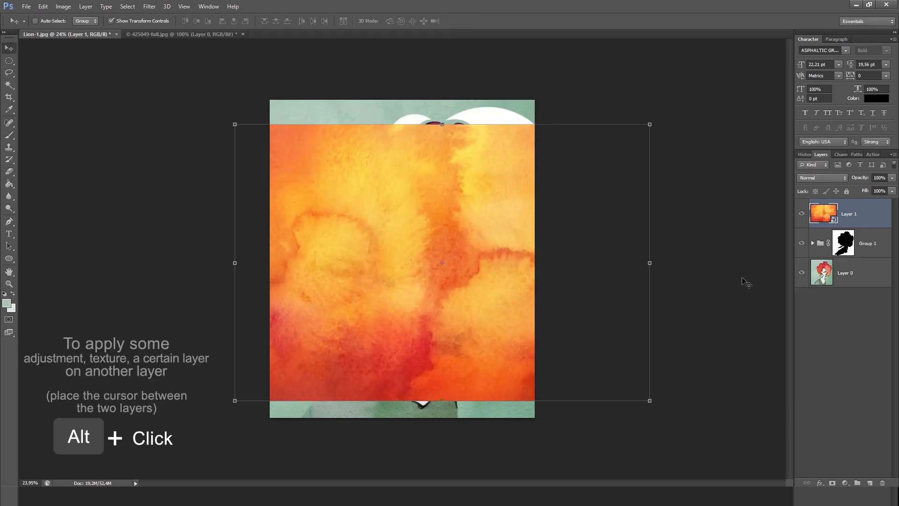
{"action": "left_click", "coordinate": [819, 227], "text": "alt"}
Shift the clipped texture up and left, and enlarge it until it covers all the circles
{"action": "left_click_drag", "start_coordinate": [595, 195], "coordinate": [567, 178]}
{"action": "left_click_drag", "start_coordinate": [623, 382], "coordinate": [656, 425]}
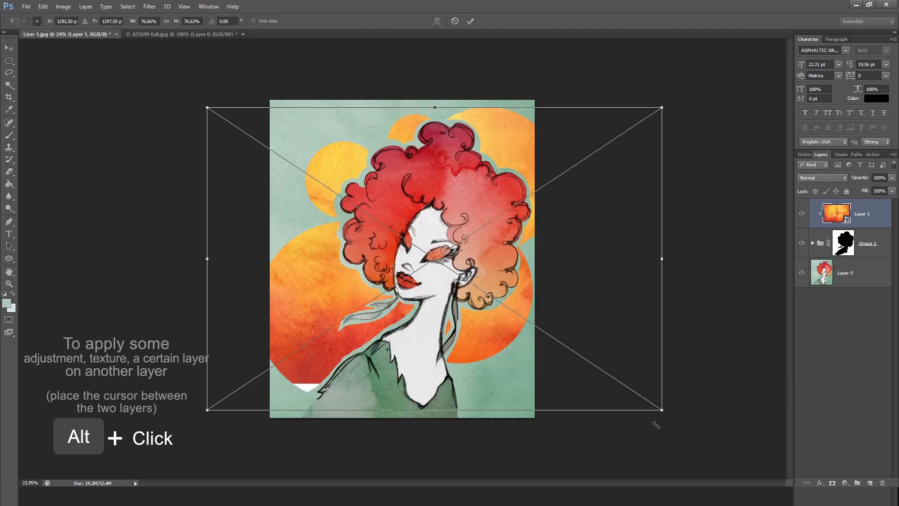
{"action": "key", "text": "Return"}
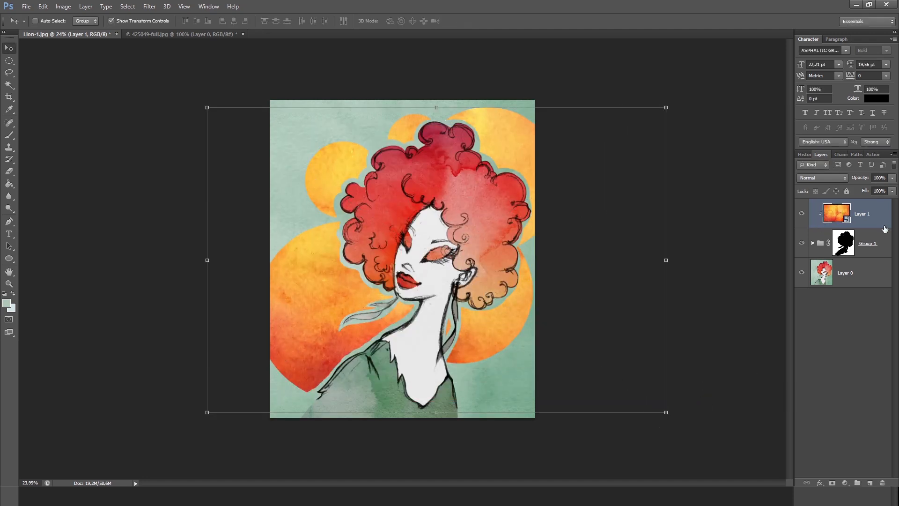
Add a Hue/Saturation adjustment layer above the texture and clip it to the layers below
{"action": "left_click", "coordinate": [845, 482]}
{"action": "left_click", "coordinate": [838, 368]}
{"action": "left_click", "coordinate": [707, 284]}
Adjust the hue, saturation and lightness until the circles turn a dark slate blue
{"action": "left_click_drag", "start_coordinate": [710, 229], "coordinate": [733, 229]}
{"action": "left_click_drag", "start_coordinate": [709, 211], "coordinate": [707, 210]}
{"action": "left_click_drag", "start_coordinate": [709, 191], "coordinate": [658, 192]}
{"action": "left_click_drag", "start_coordinate": [733, 229], "coordinate": [673, 230]}
{"action": "left_click_drag", "start_coordinate": [707, 211], "coordinate": [668, 210]}
{"action": "left_click_drag", "start_coordinate": [657, 191], "coordinate": [762, 191]}
{"action": "left_click", "coordinate": [776, 121]}
{"action": "scroll", "coordinate": [352, 302], "scroll_direction": "up", "scroll_amount": 6}
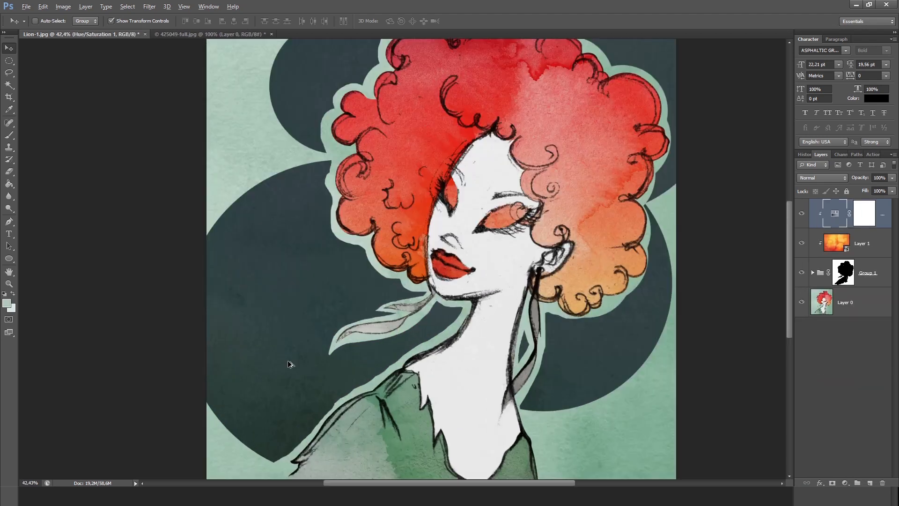
Target the Hue/Saturation layer's mask and make a small elliptical selection inside the large left circle
{"action": "key", "text": "d"}
{"action": "left_click", "coordinate": [864, 213]}
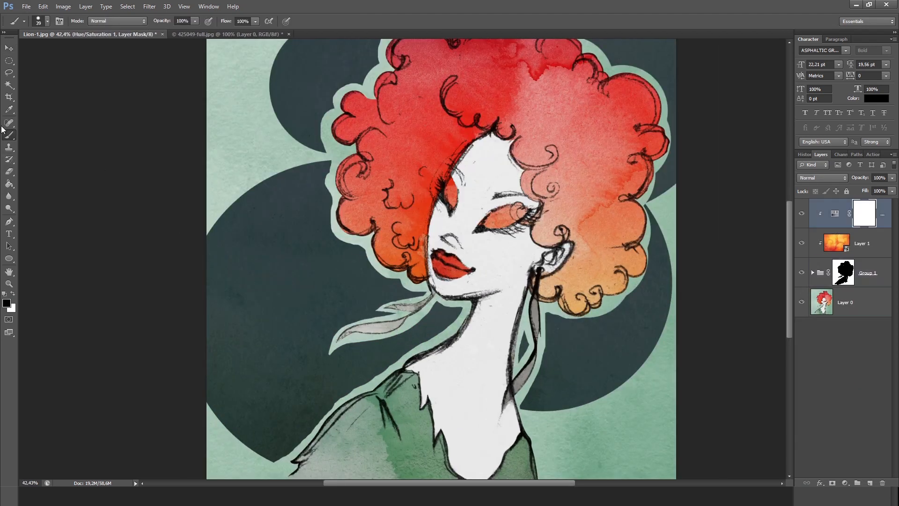
{"action": "key", "text": "m"}
{"action": "mouse_move", "coordinate": [217, 243]}
{"action": "left_mouse_down"}
{"action": "mouse_move", "coordinate": [293, 294]}
{"action": "mouse_move", "coordinate": [288, 299]}
{"action": "left_mouse_up"}
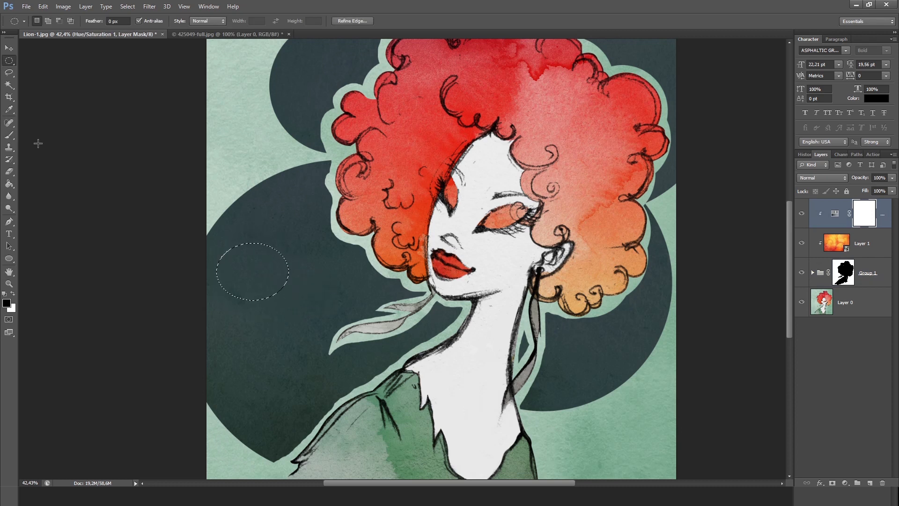
Try painting black on the adjustment's mask inside the elliptical selection, enlarging the brush to 191 px, and undo the strokes
{"action": "left_click", "coordinate": [9, 135]}
{"action": "left_click_drag", "start_coordinate": [283, 247], "coordinate": [260, 266]}
{"action": "left_click", "coordinate": [47, 21]}
{"action": "left_click_drag", "start_coordinate": [55, 53], "coordinate": [81, 54]}
{"action": "left_click_drag", "start_coordinate": [285, 235], "coordinate": [276, 292]}
{"action": "key", "text": "ctrl+alt+z"}
{"action": "key", "text": "ctrl+alt+z"}
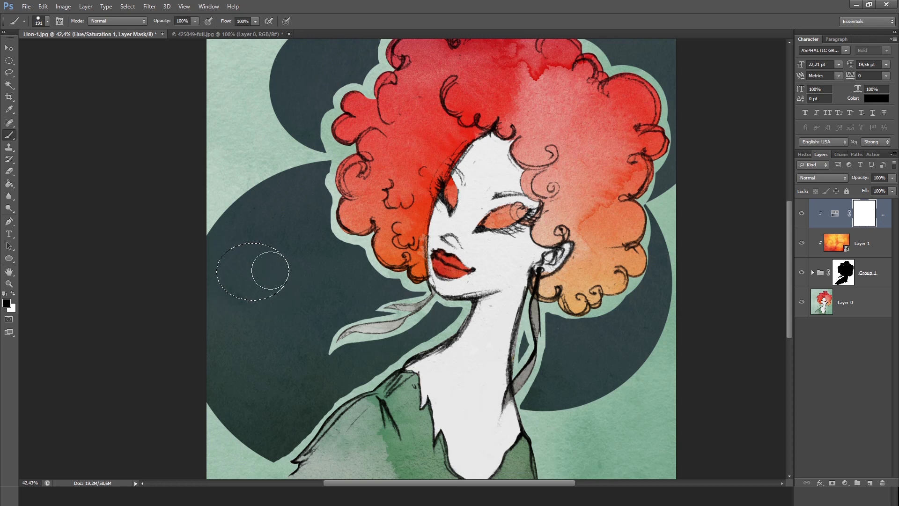
Paint black on the adjustment's mask within the selection, clear the selection, and paint another spot in the large left circle
{"action": "mouse_move", "coordinate": [254, 257]}
{"action": "left_mouse_down"}
{"action": "mouse_move", "coordinate": [244, 256]}
{"action": "mouse_move", "coordinate": [250, 275]}
{"action": "left_mouse_up"}
{"action": "scroll", "coordinate": [262, 188], "scroll_direction": "up", "scroll_amount": 1}
{"action": "key", "text": "m"}
{"action": "left_click", "coordinate": [66, 103]}
{"action": "key", "text": "b"}
{"action": "mouse_move", "coordinate": [290, 300]}
{"action": "left_mouse_down"}
{"action": "mouse_move", "coordinate": [259, 281]}
{"action": "mouse_move", "coordinate": [271, 305]}
{"action": "left_mouse_up"}
{"action": "key", "text": "x"}
Paint black on the group's mask with a 191 px brush to cut rounded holes in the two left circles
{"action": "left_click", "coordinate": [842, 281]}
{"action": "key", "text": "x"}
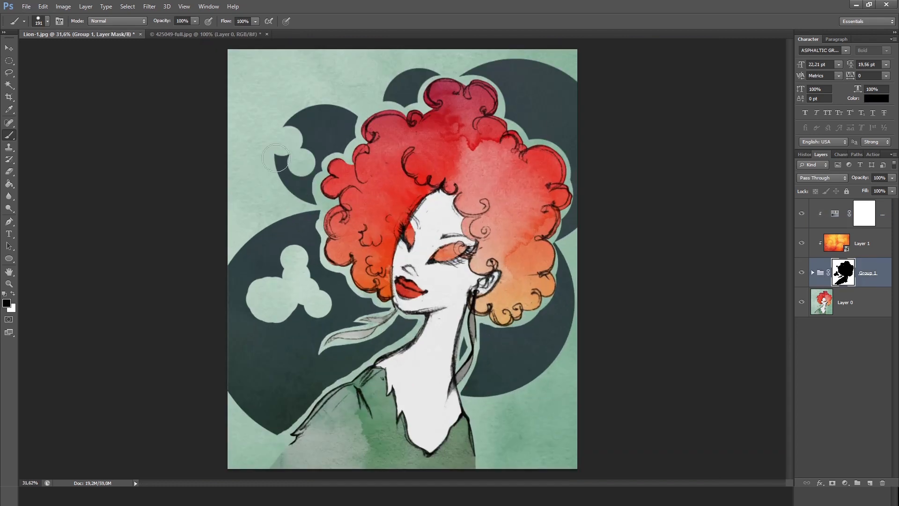